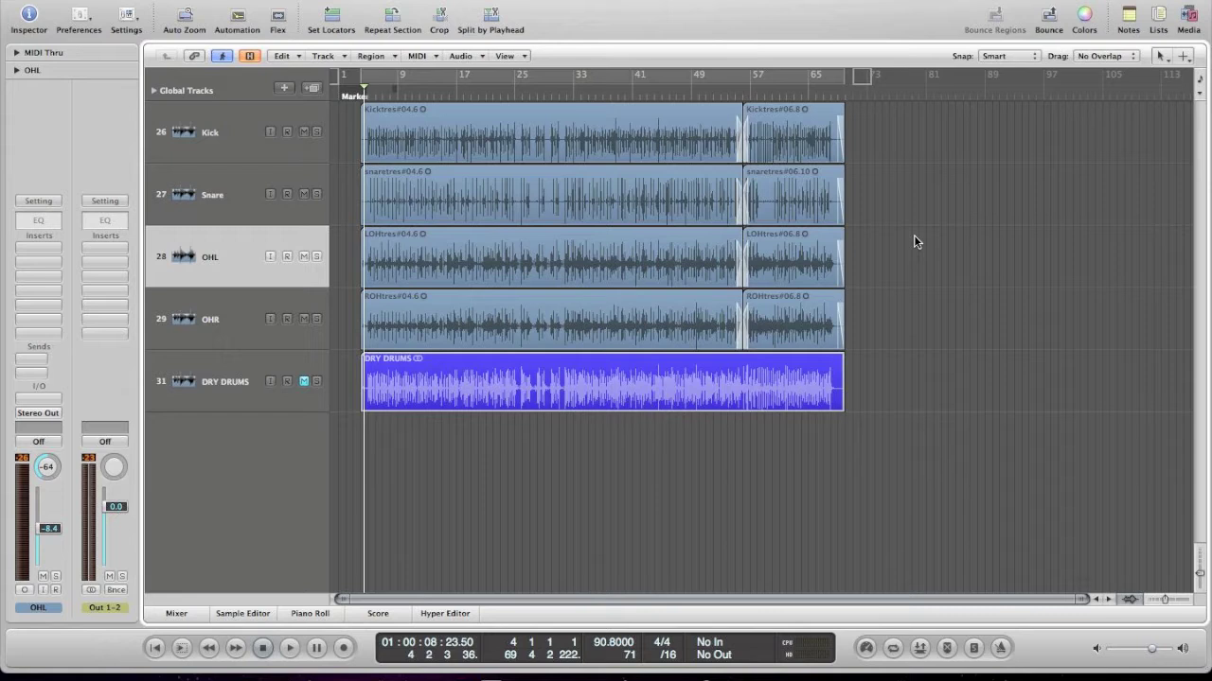
# - Locate the snare hit just before 13.2 and place the playhead at its start
pyautogui.click(428, 84)
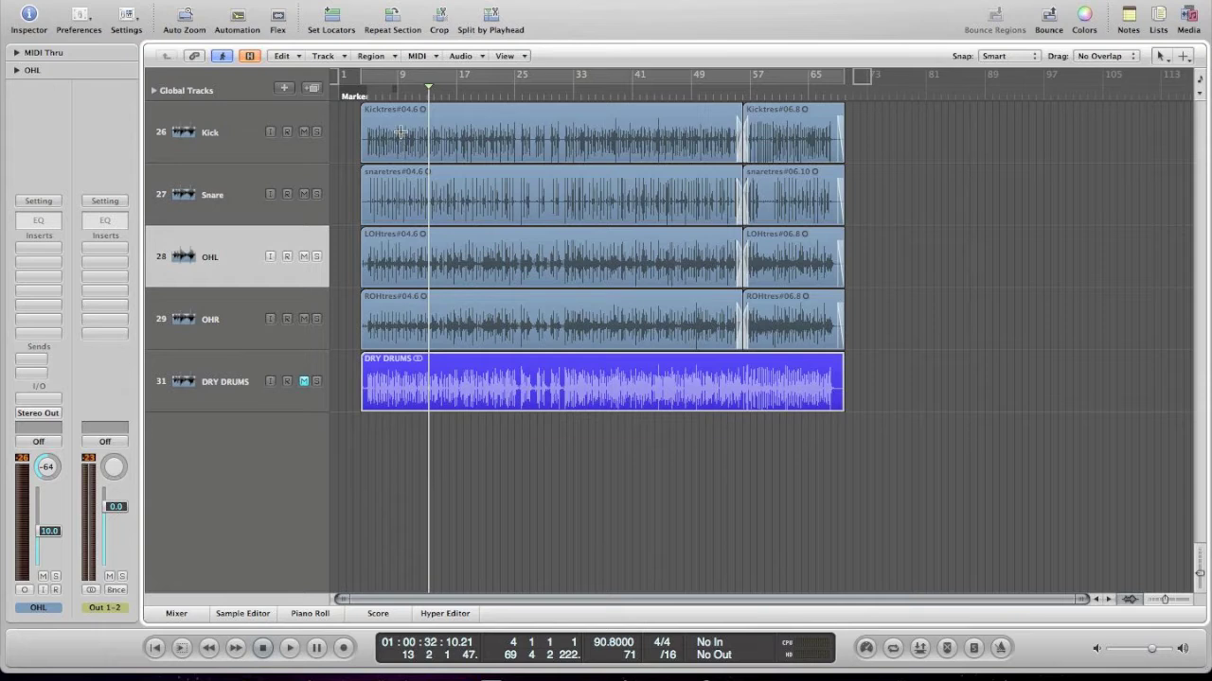
pyautogui.press('z')
pyautogui.press('super+Down')
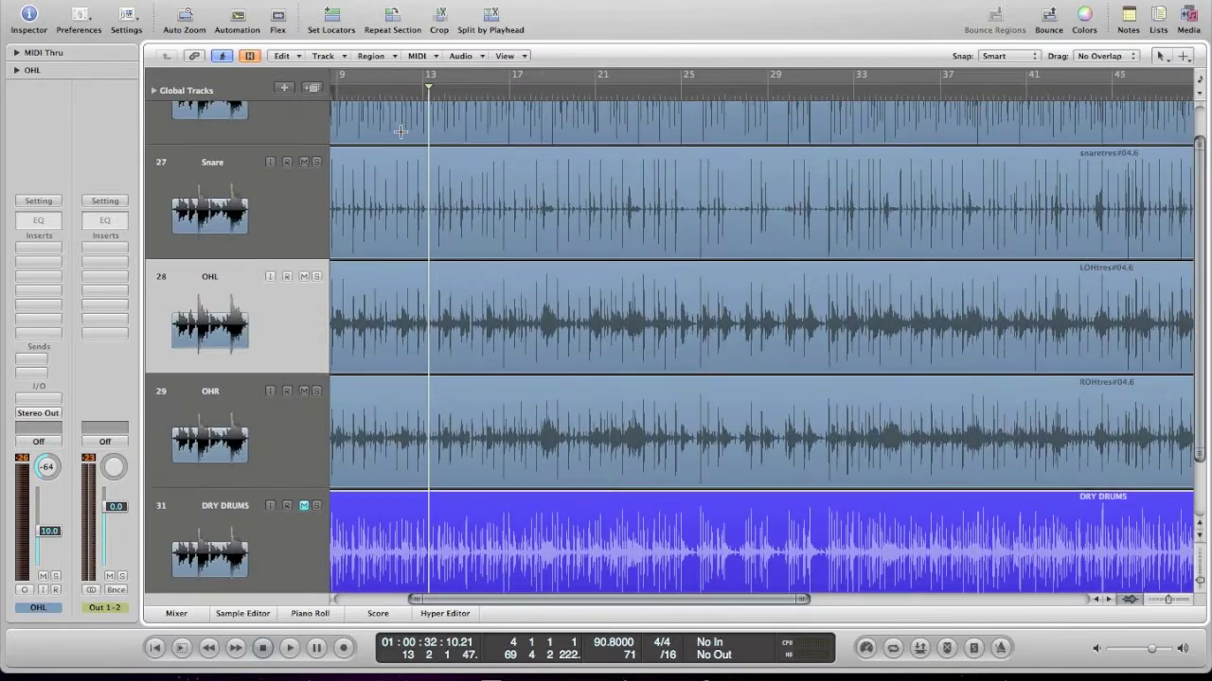
pyautogui.press('super+Right')
pyautogui.press('super+Right')
pyautogui.press('super+Right')
pyautogui.press('super+Left')
pyautogui.press('super+Left')
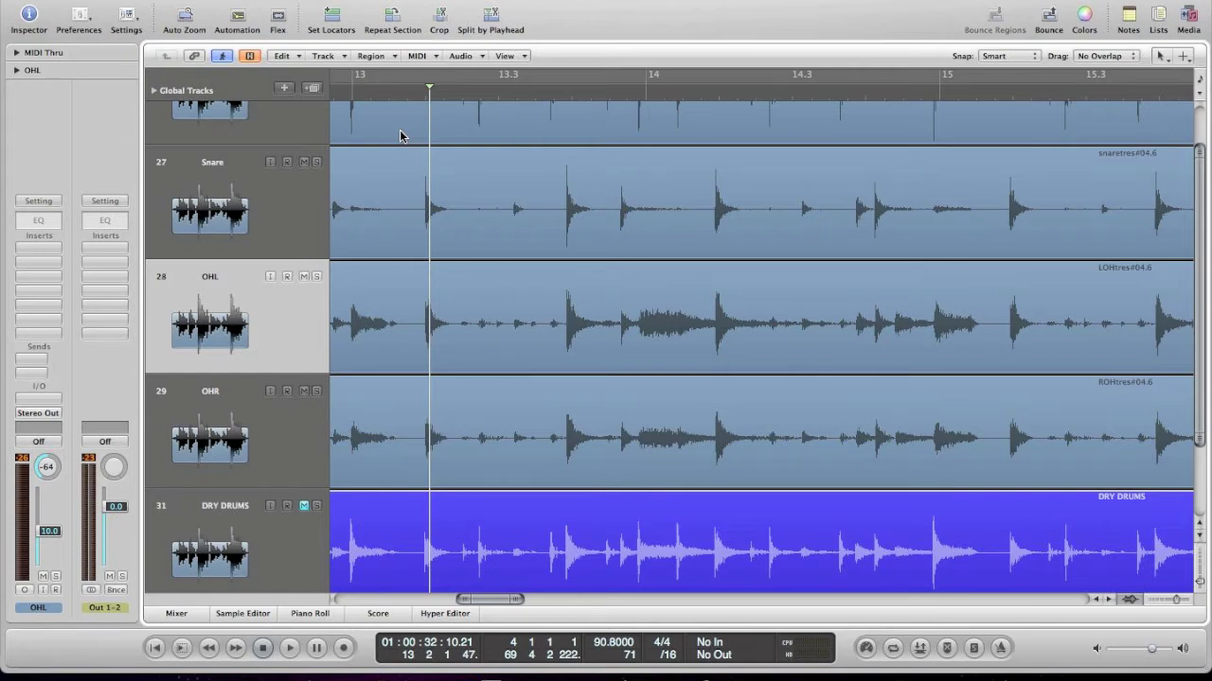
pyautogui.scroll(6, 400, 133)
pyautogui.scroll(4, 400, 132)
pyautogui.scroll(-2, 400, 131)
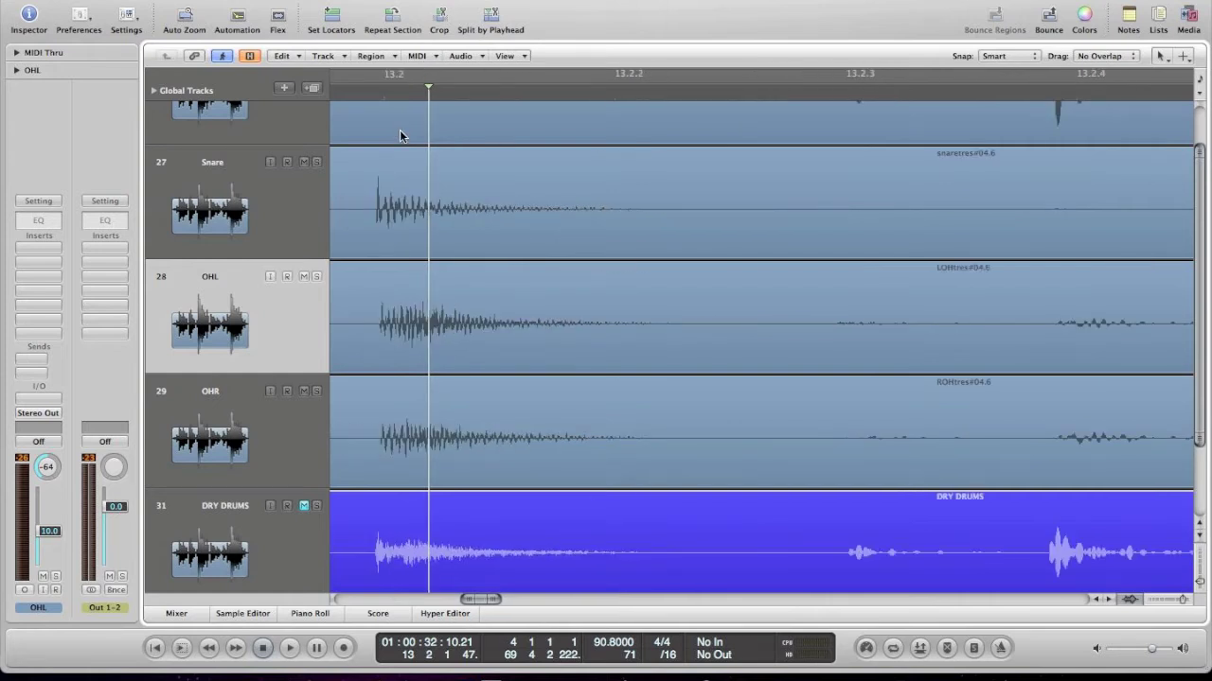
pyautogui.click(377, 92)
pyautogui.scroll(2, 407, 281)
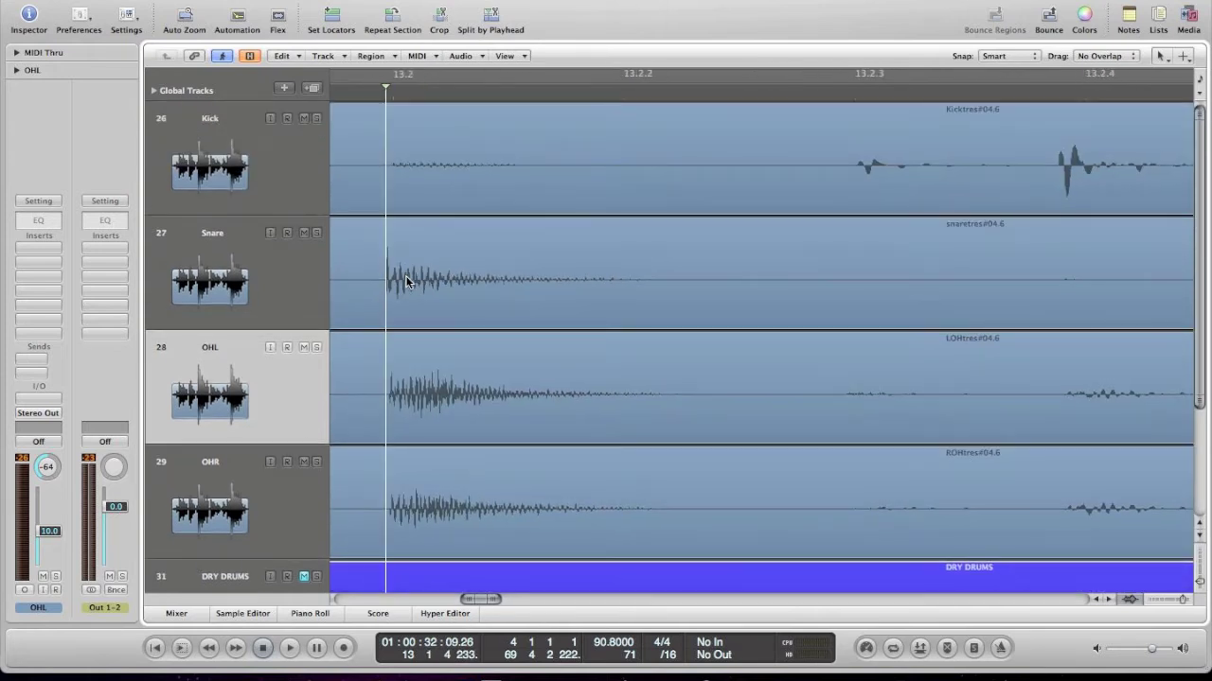
# - Select the OHL and OHR regions and examine where they start relative to the snare hit just before 13.2
pyautogui.hscroll(-3, 407, 281)
pyautogui.hscroll(-1, 407, 281)
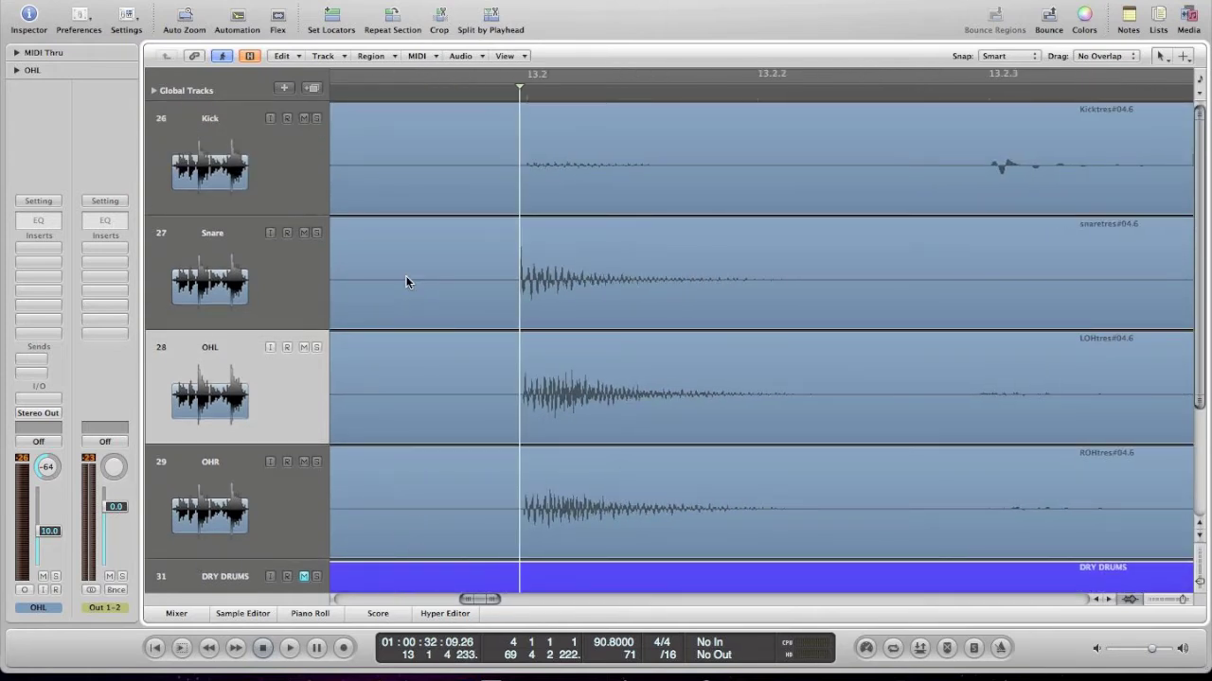
pyautogui.scroll(2, 407, 281)
pyautogui.scroll(3, 406, 277)
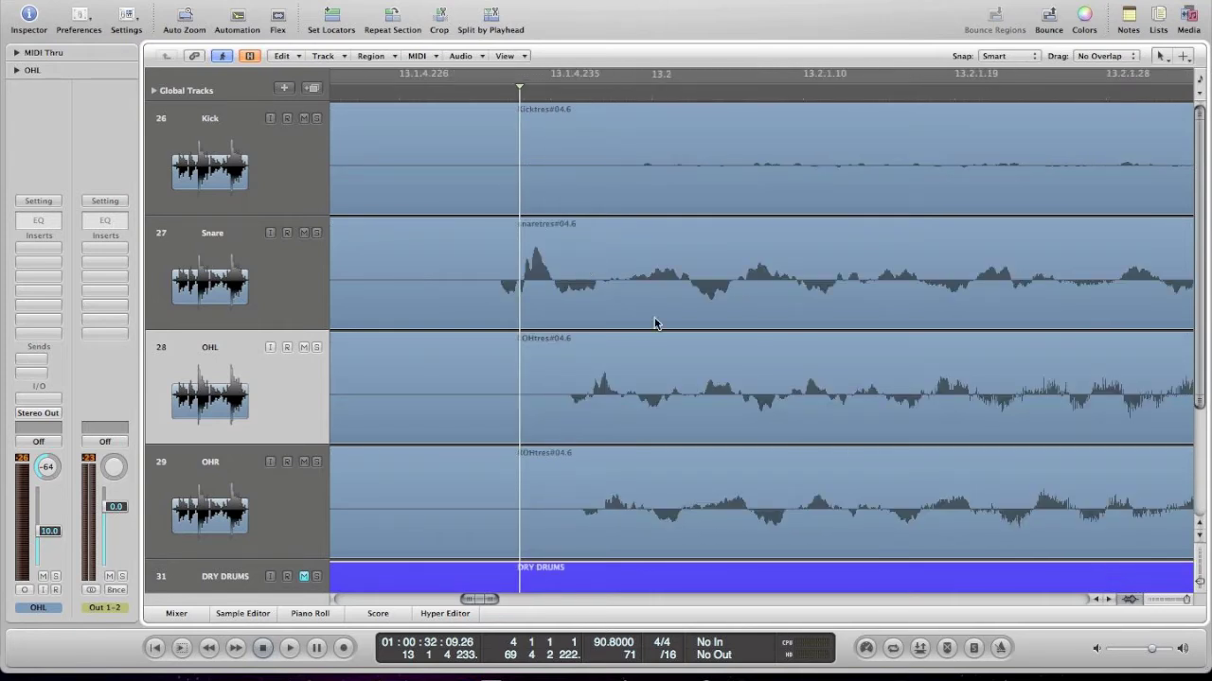
pyautogui.click(633, 384)
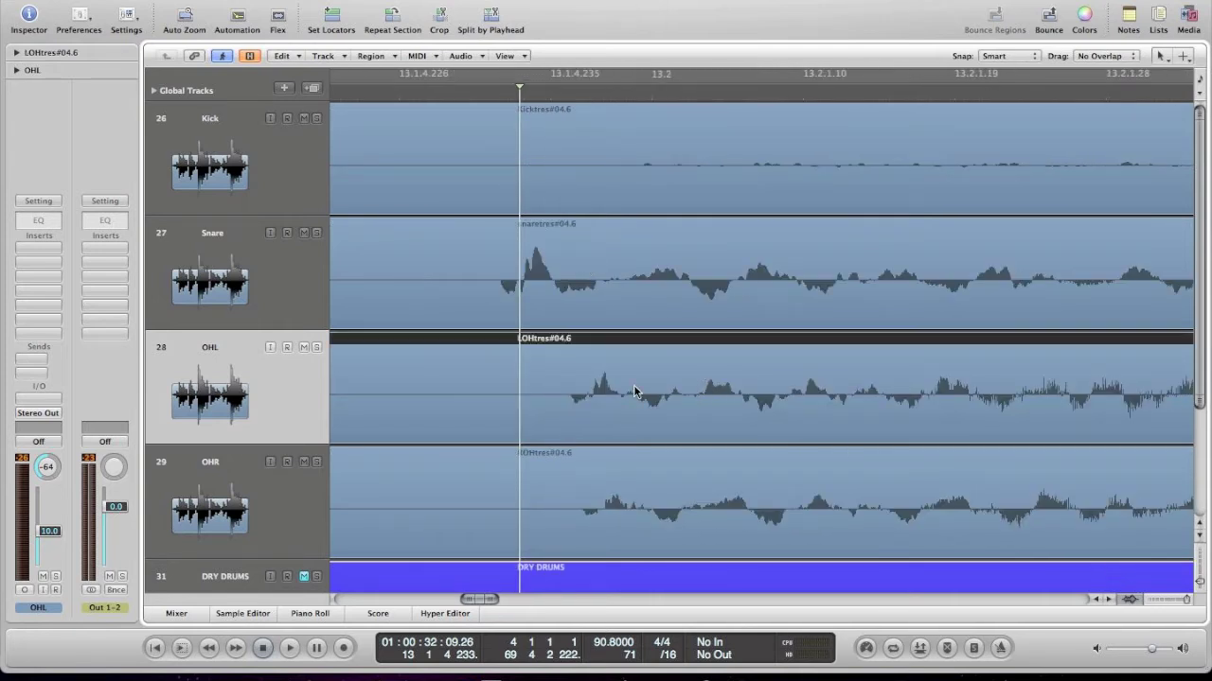
pyautogui.keyDown('shift'); pyautogui.click(601, 486); pyautogui.keyUp('shift')
pyautogui.press('super+Down')
pyautogui.press('super+Right')
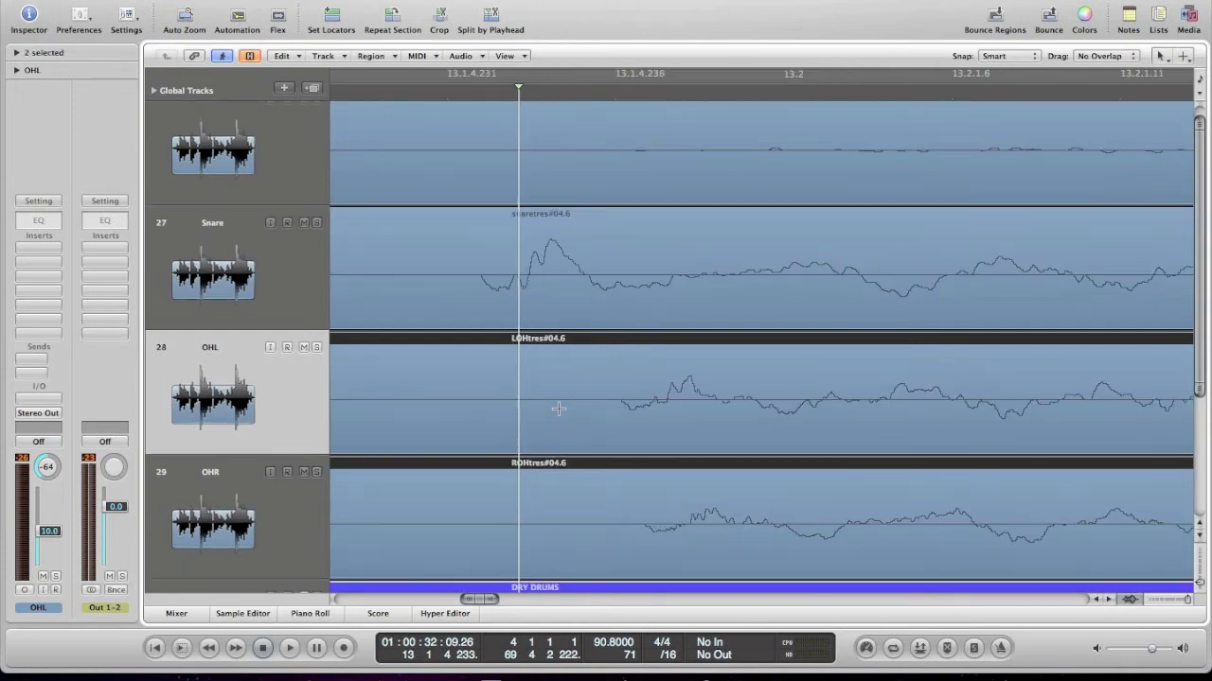
# - Compare the hit's start on the Snare, OHL and OHR tracks, moving the playhead from the snare onset to the OHL onset
pyautogui.click(480, 91)
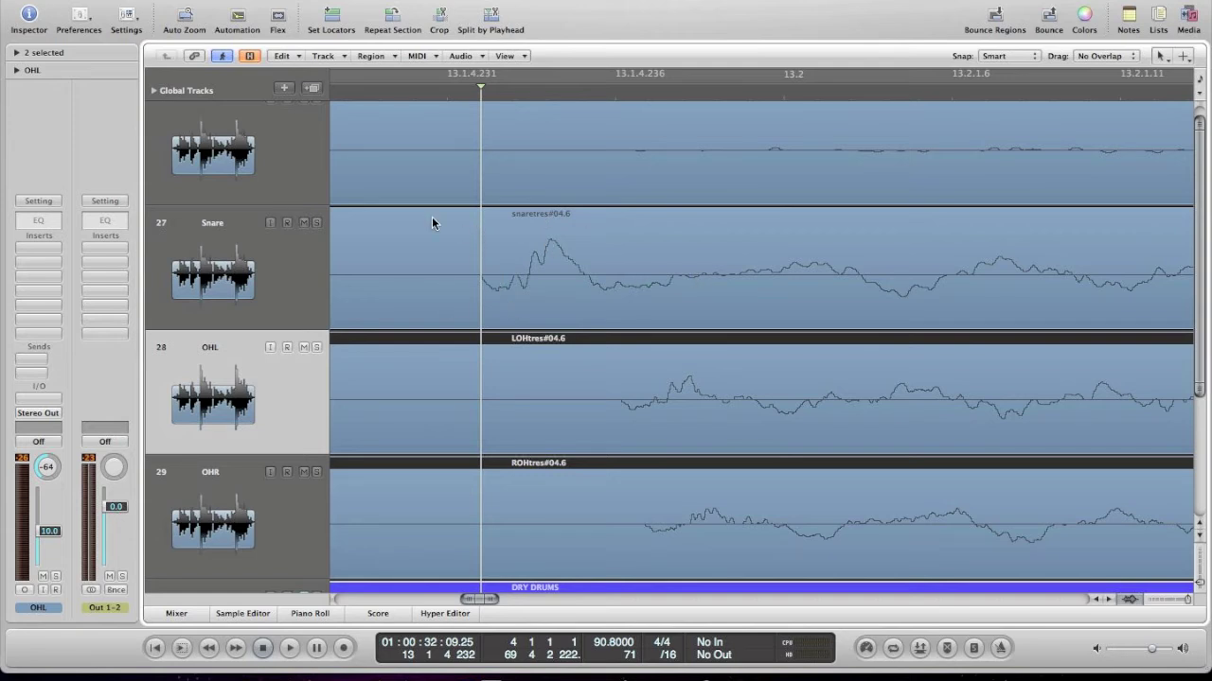
pyautogui.click(207, 231)
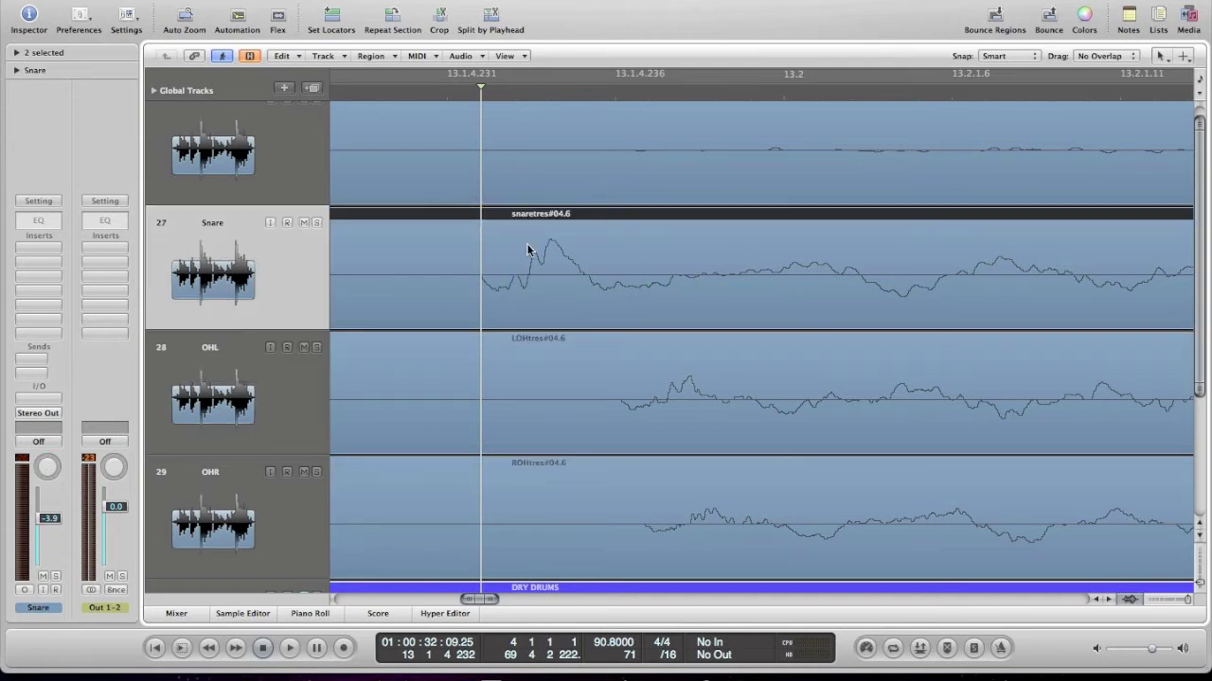
pyautogui.moveTo(489, 79); pyautogui.dragTo(617, 80)
pyautogui.click(697, 341)
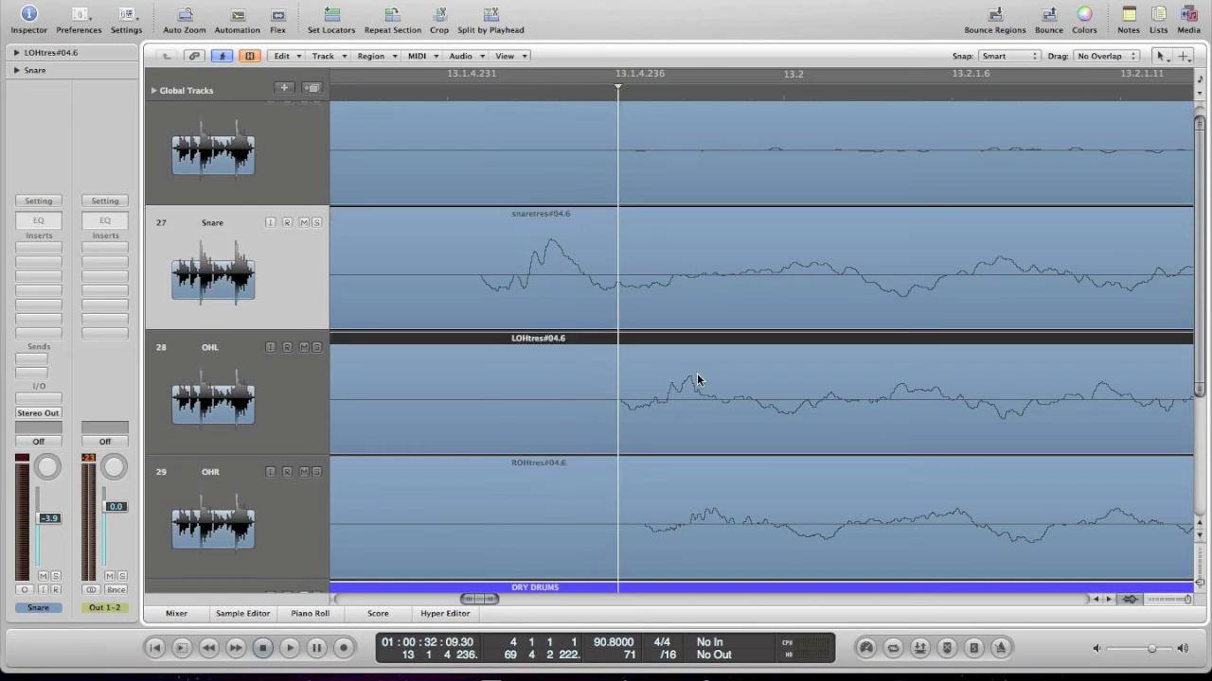
pyautogui.click(700, 506)
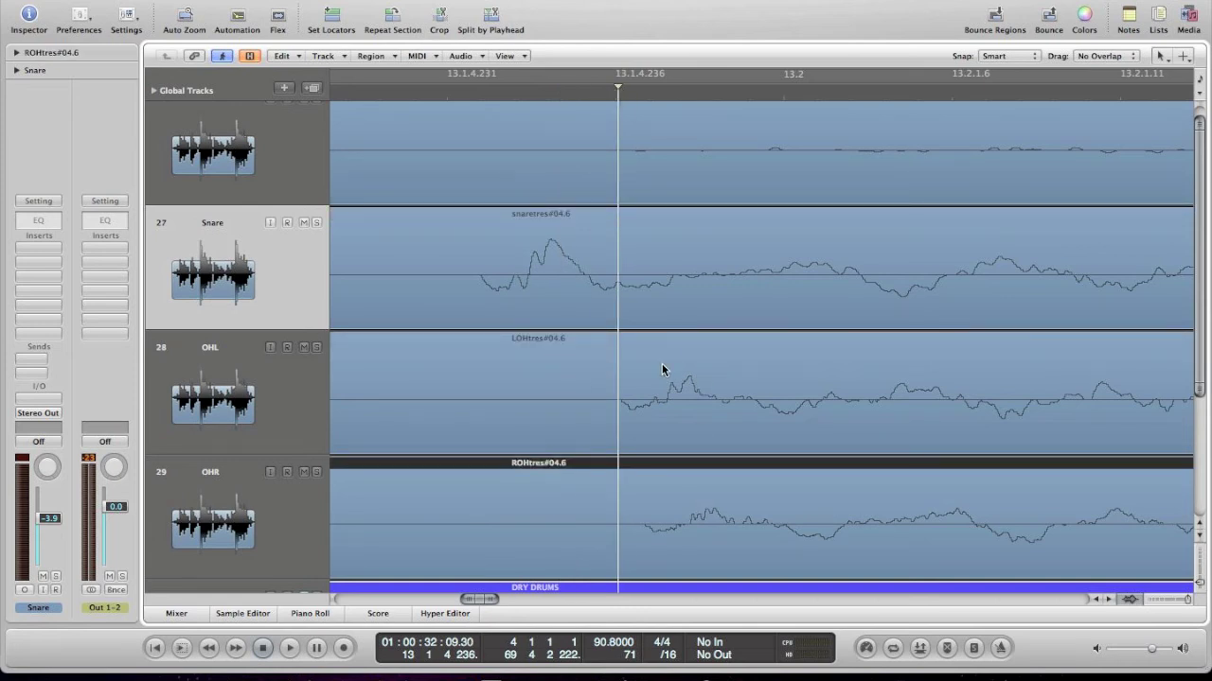
# - Select all four overhead regions on the OHL and OHR tracks across the whole song
pyautogui.scroll(-5, 662, 369)
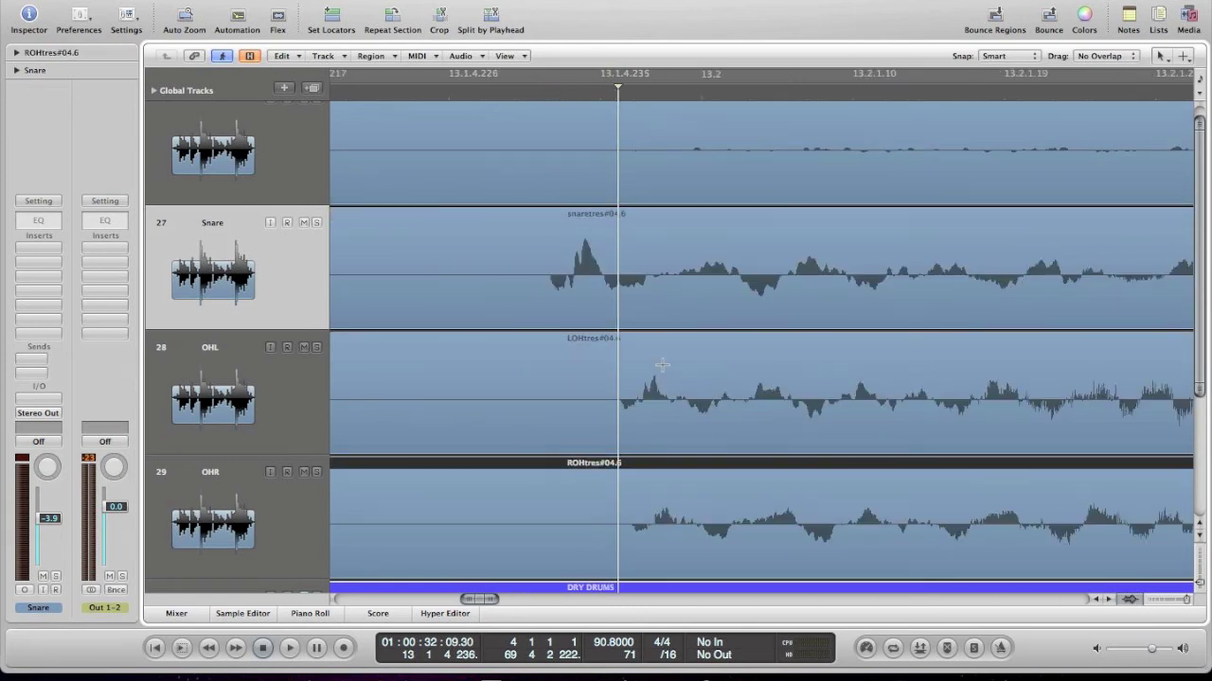
pyautogui.scroll(-8, 662, 365)
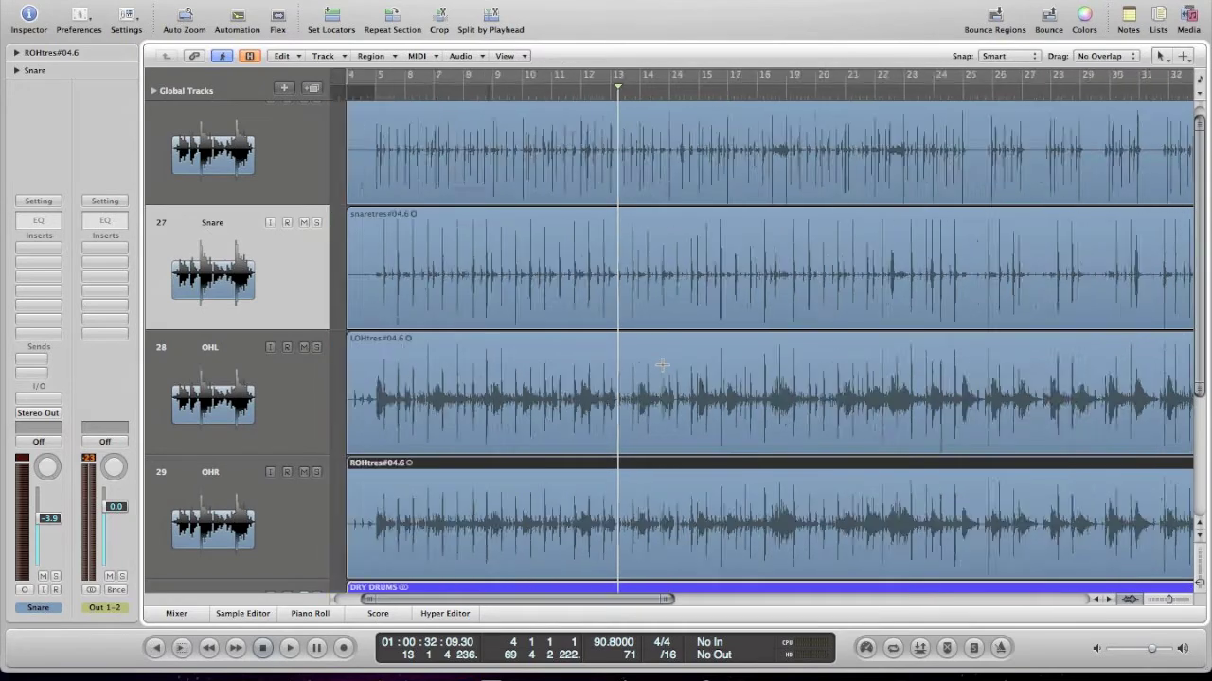
pyautogui.scroll(-6, 662, 363)
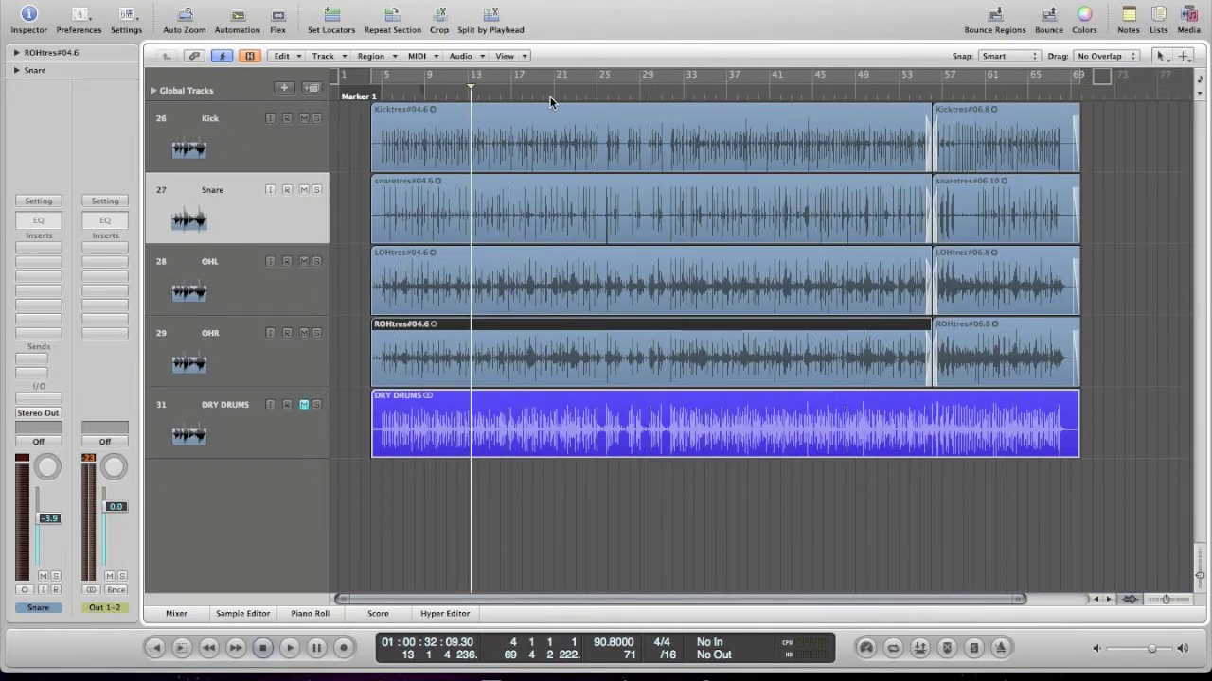
pyautogui.click(507, 94)
pyautogui.scroll(3, 506, 95)
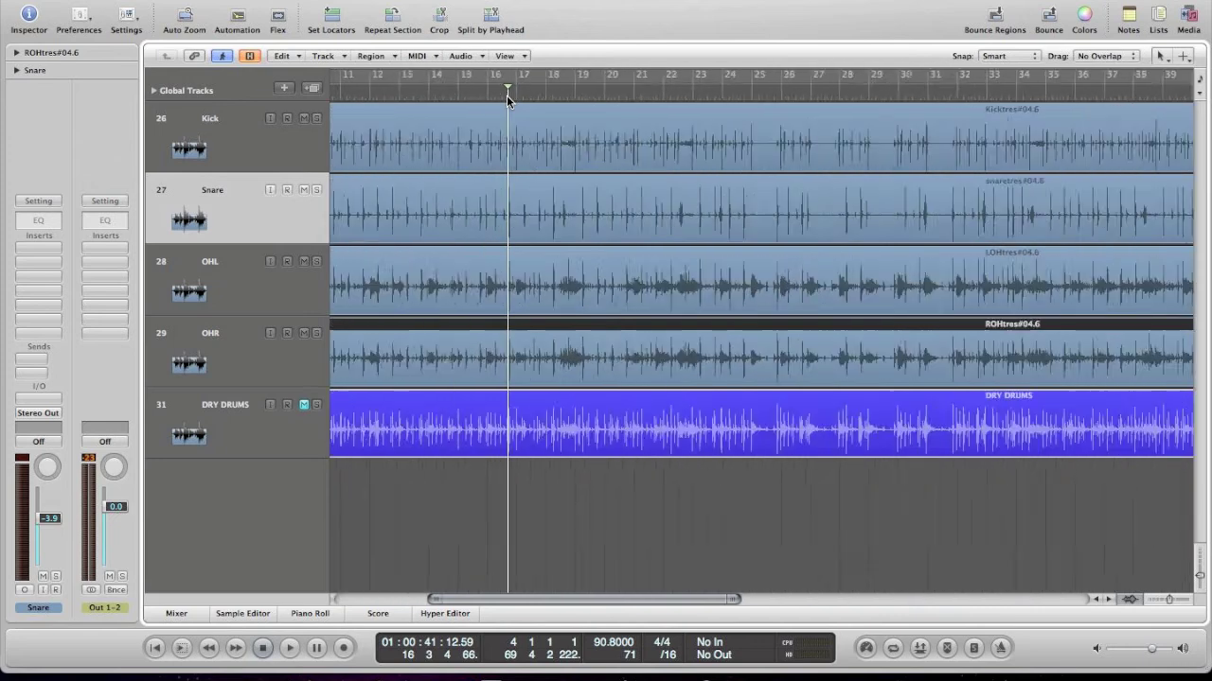
pyautogui.scroll(-3, 506, 94)
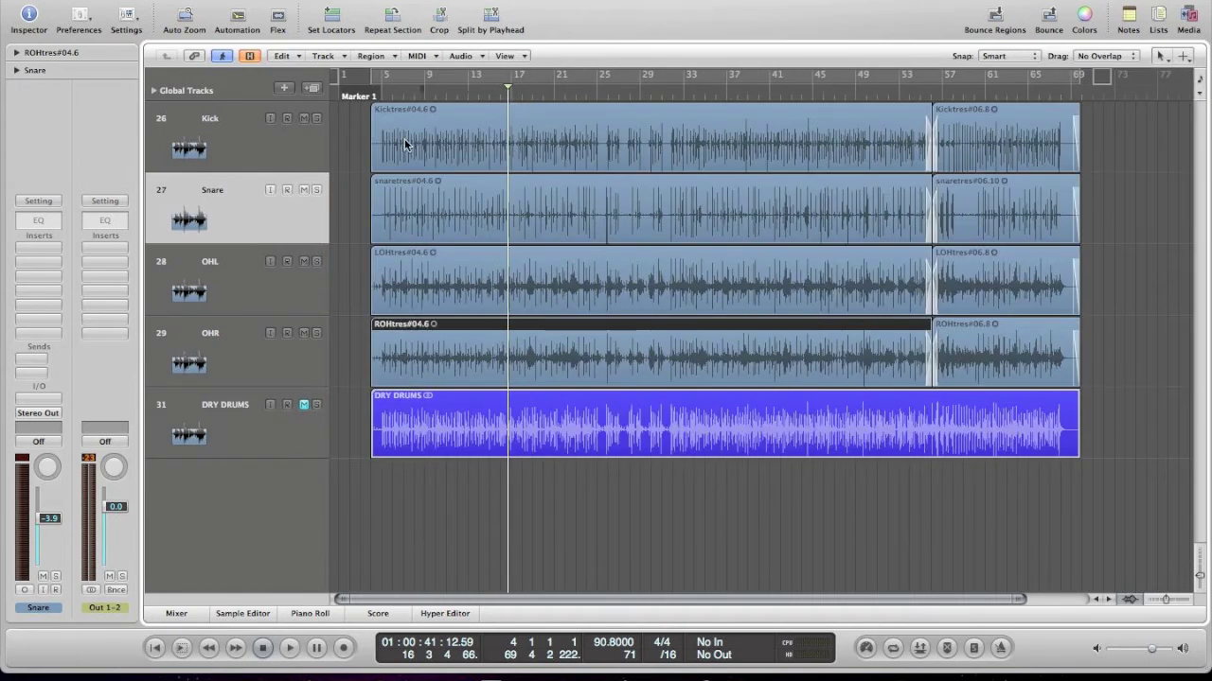
pyautogui.moveTo(349, 275); pyautogui.dragTo(1032, 350)
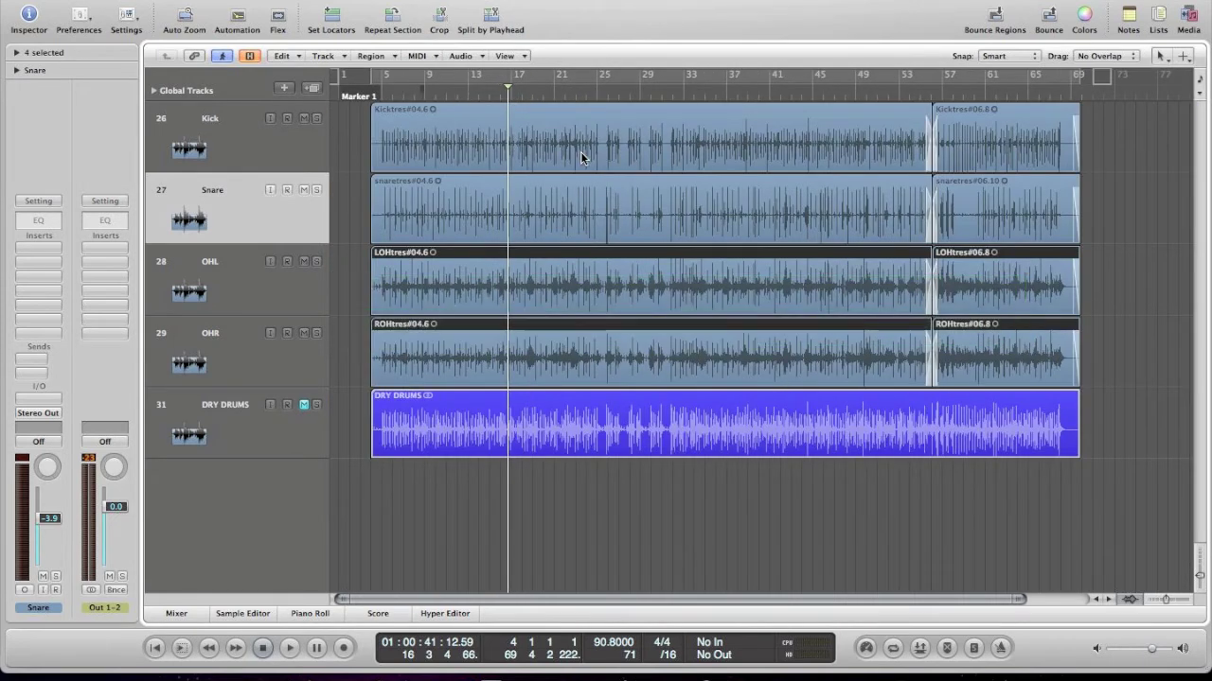
# - Place the playhead at 16.3.4.121, just ahead of the snare hit, and examine the snare and overhead waveforms in detail
pyautogui.scroll(5, 580, 151)
pyautogui.scroll(8, 579, 142)
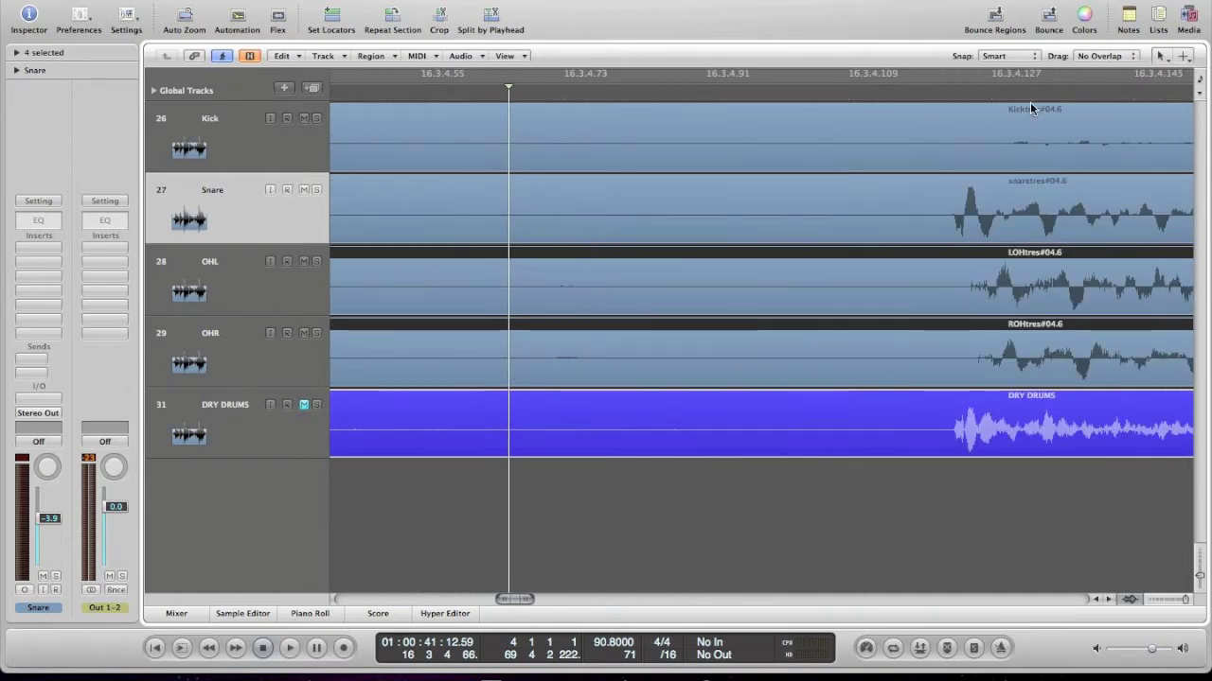
pyautogui.click(945, 87)
pyautogui.scroll(3, 944, 86)
pyautogui.scroll(3, 943, 85)
pyautogui.scroll(2, 944, 85)
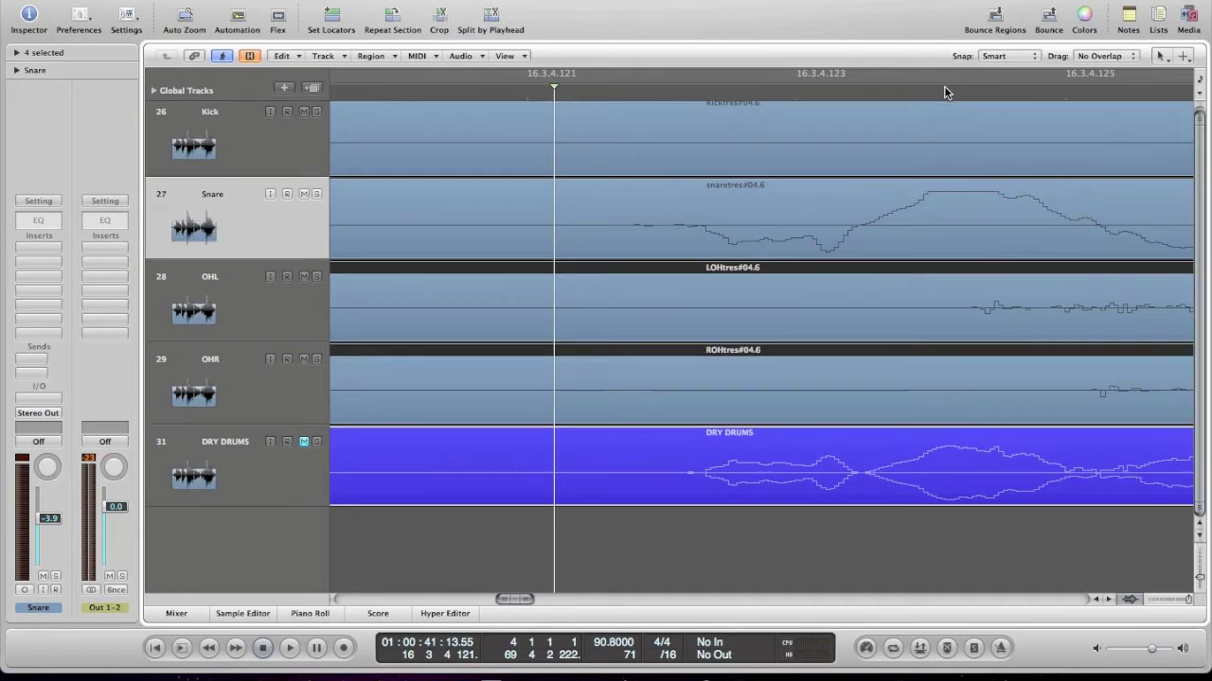
pyautogui.scroll(1, 944, 85)
pyautogui.scroll(-3, 944, 86)
pyautogui.scroll(1, 944, 85)
pyautogui.scroll(-1, 944, 85)
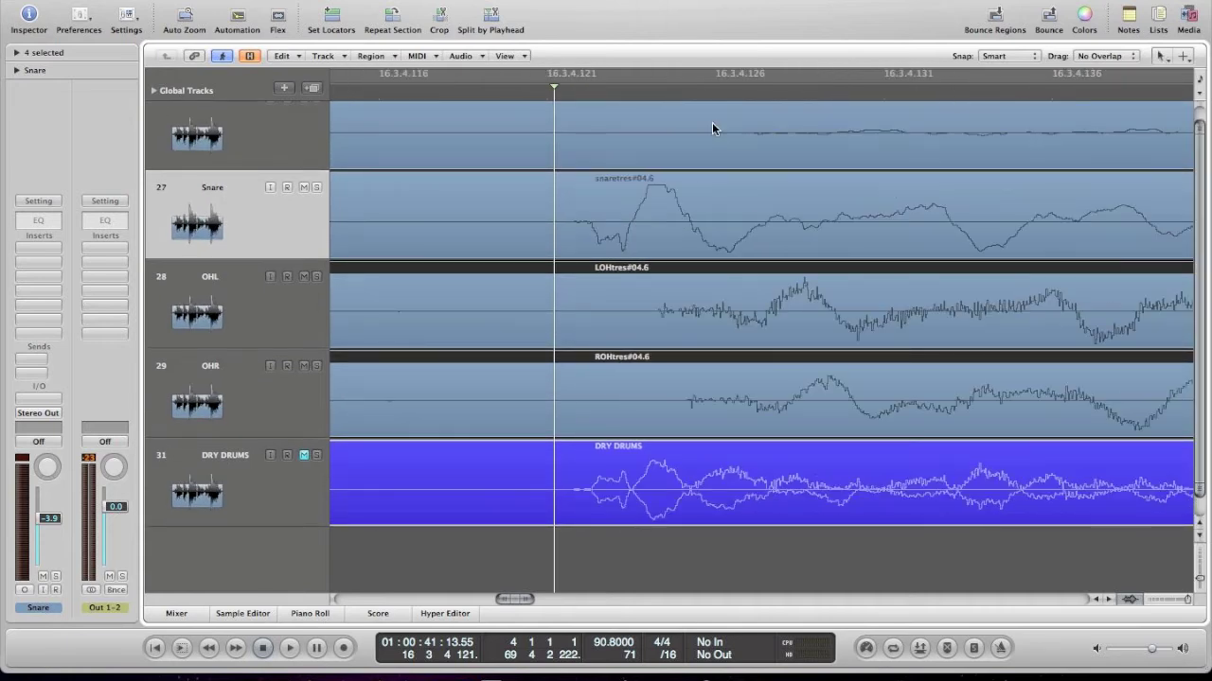
# - Mark the snare peak near 16.3.4.124 with the playhead and shift the selected overhead regions earlier to line up with it
pyautogui.moveTo(647, 98)
pyautogui.mouseDown()
pyautogui.moveTo(673, 95)
pyautogui.moveTo(637, 95)
pyautogui.moveTo(649, 94)
pyautogui.mouseUp()
pyautogui.moveTo(843, 322); pyautogui.dragTo(686, 312)
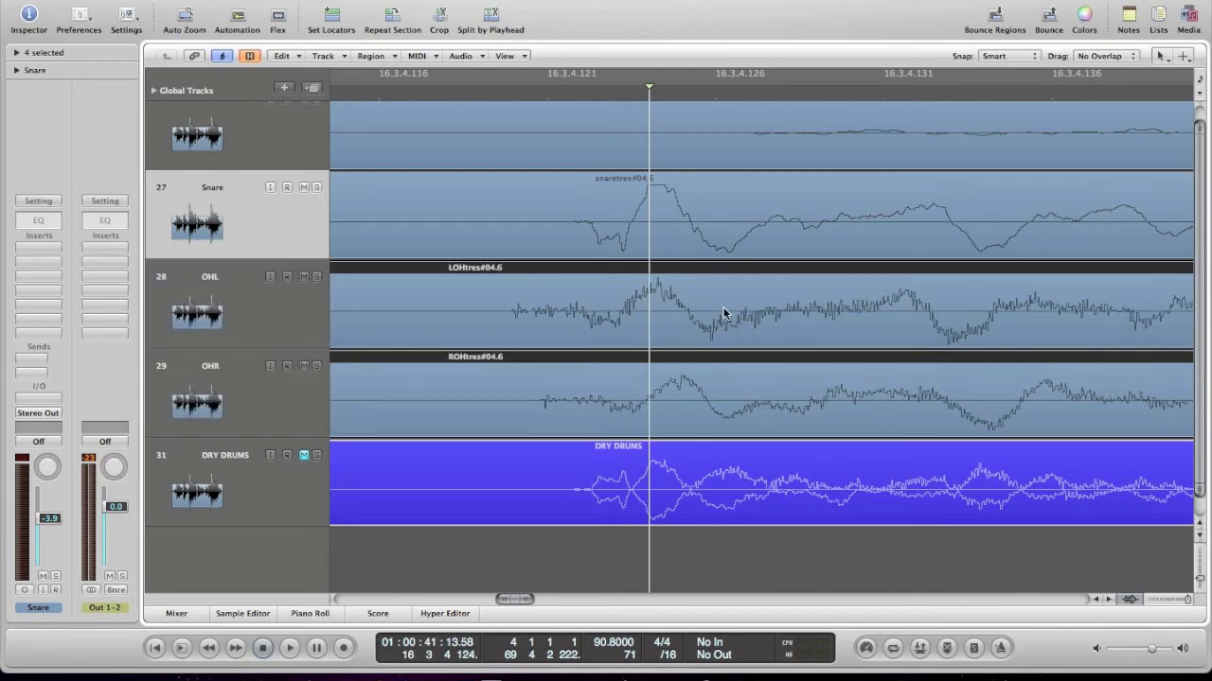
pyautogui.moveTo(806, 316); pyautogui.dragTo(826, 317)
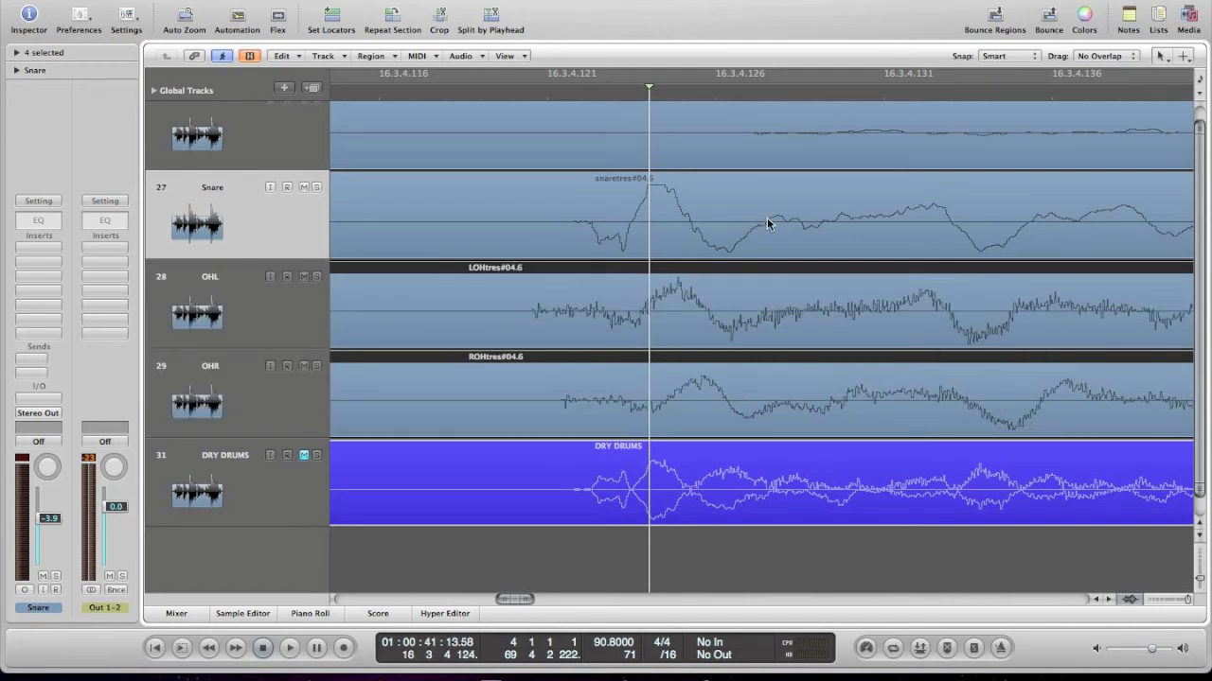
# - Fine-tune the selected overhead regions slightly later, checking them against the snare waveform with the playhead at 16.3.4.129
pyautogui.click(648, 90)
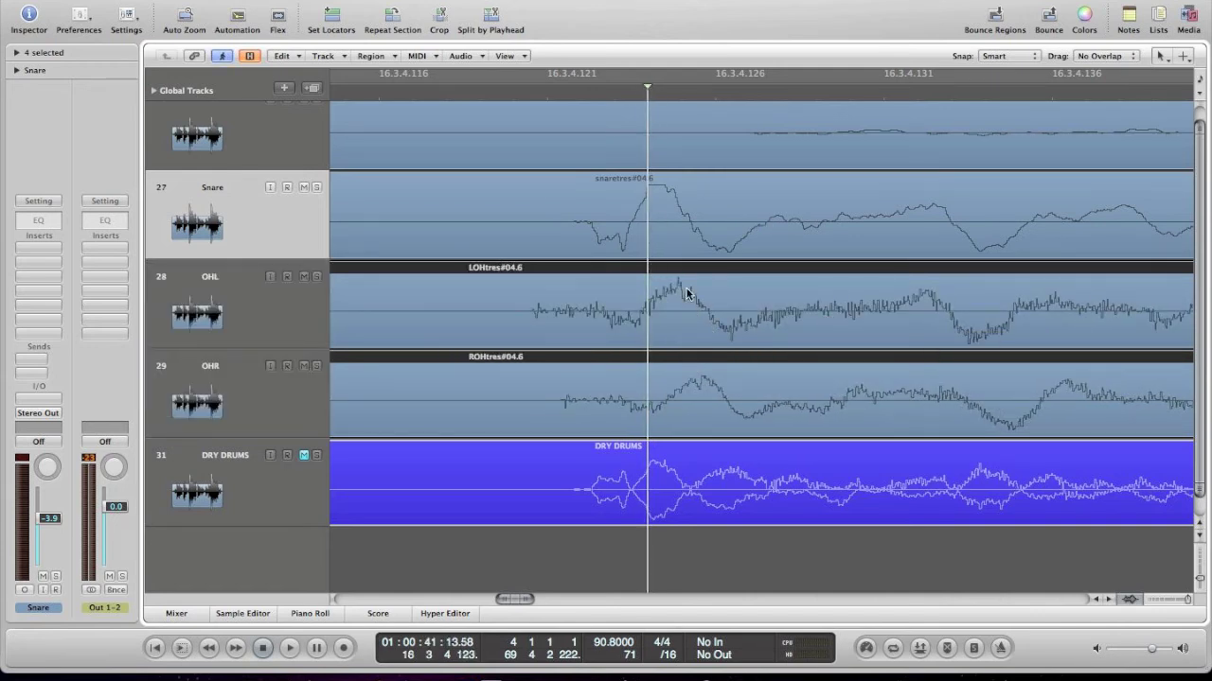
pyautogui.click(850, 90)
pyautogui.moveTo(850, 90)
pyautogui.mouseDown()
pyautogui.moveTo(928, 90)
pyautogui.moveTo(846, 90)
pyautogui.mouseUp()
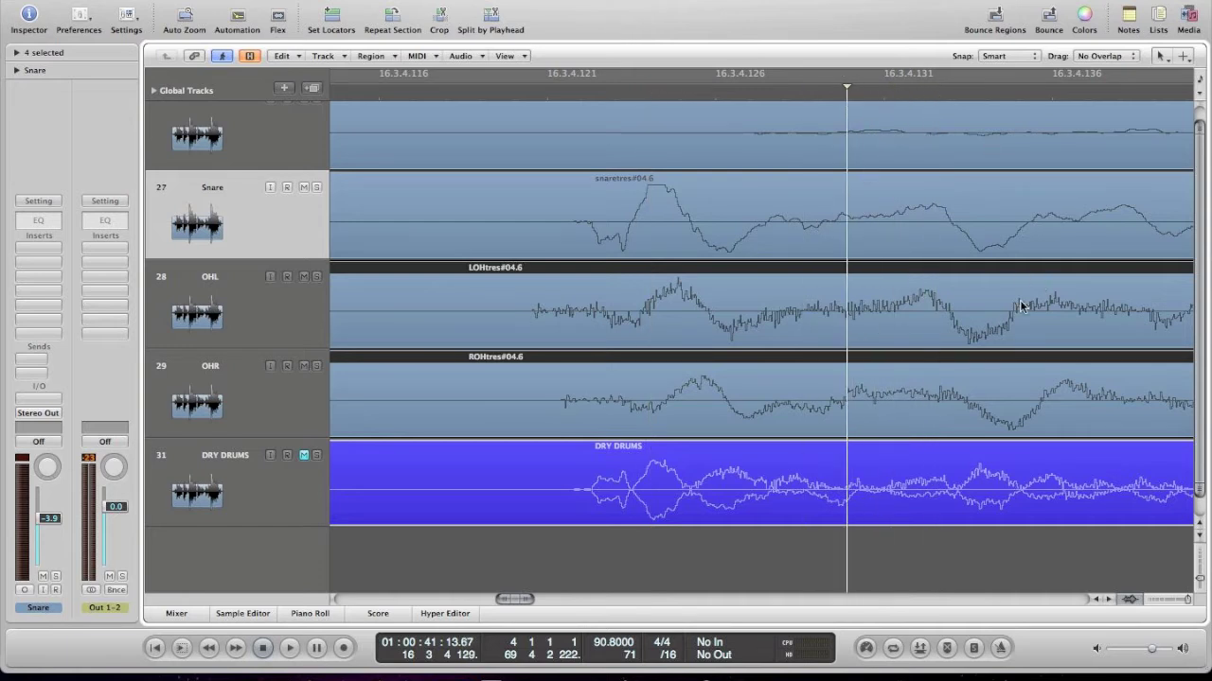
pyautogui.moveTo(1010, 316); pyautogui.dragTo(1019, 312)
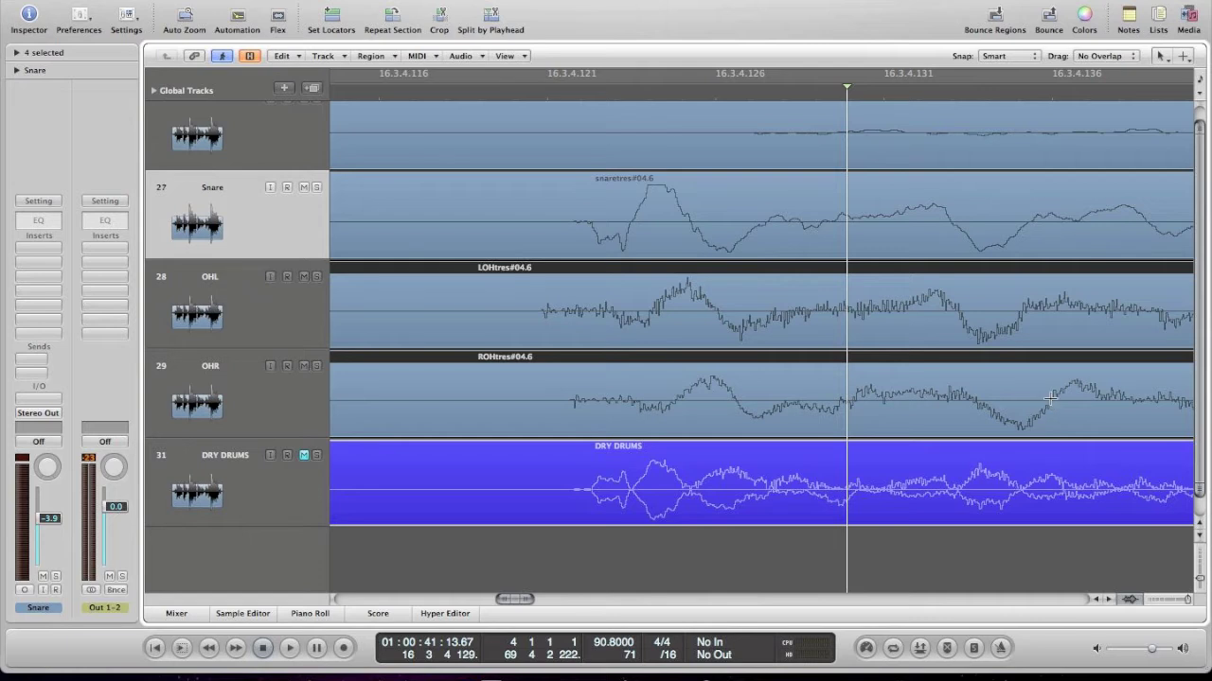
pyautogui.press('super+Left')
pyautogui.press('super+Right')
pyautogui.click(670, 310)
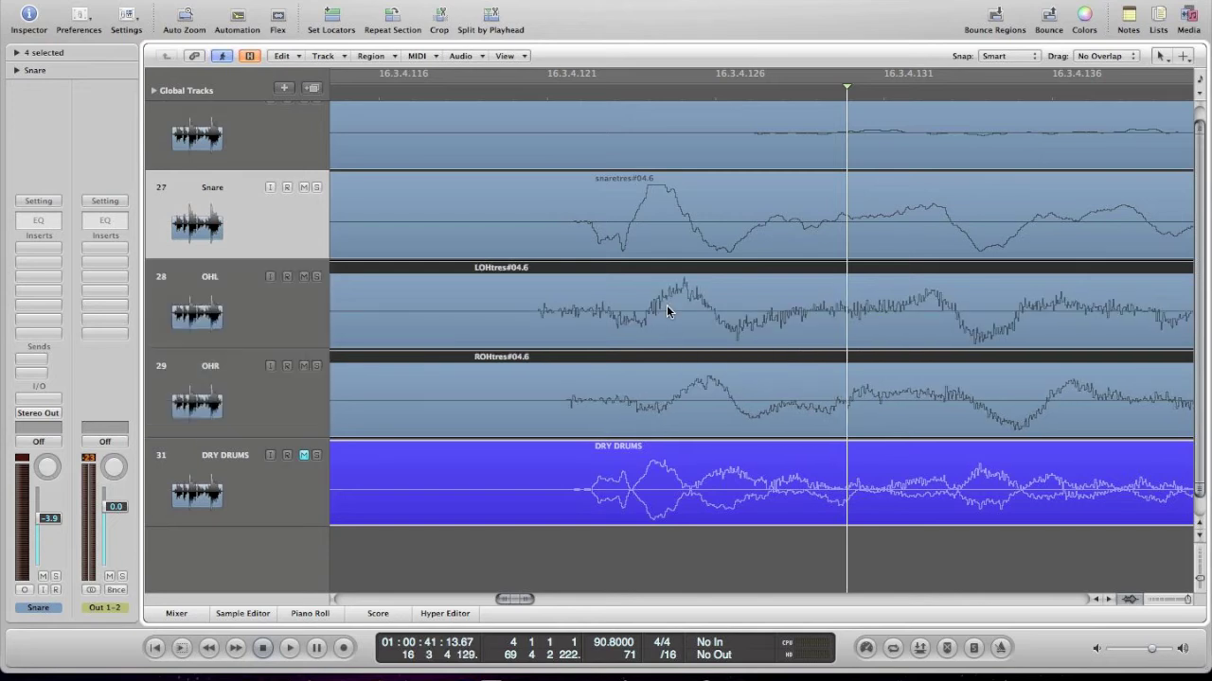
# - Move on to the snare hit just before 18.2 and place the playhead at 18.1.4.178 to check the alignment there
pyautogui.press('super+Left')
pyautogui.press('super+Left')
pyautogui.press('super+Left')
pyautogui.press('super+Left')
pyautogui.press('super+Left')
pyautogui.press('super+Left')
pyautogui.press('super+Left')
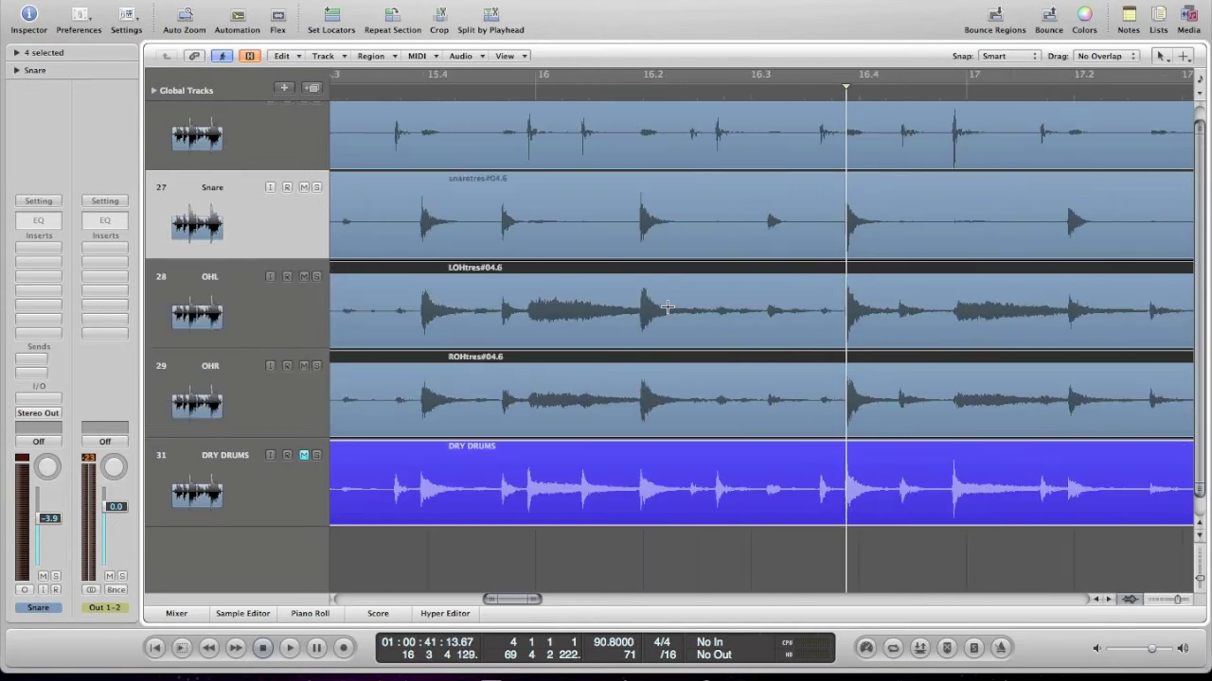
pyautogui.click(931, 92)
pyautogui.press('super+Right')
pyautogui.press('super+Right')
pyautogui.press('super+Right')
pyautogui.press('super+Right')
pyautogui.press('super+Right')
pyautogui.press('super+Right')
pyautogui.press('super+Right')
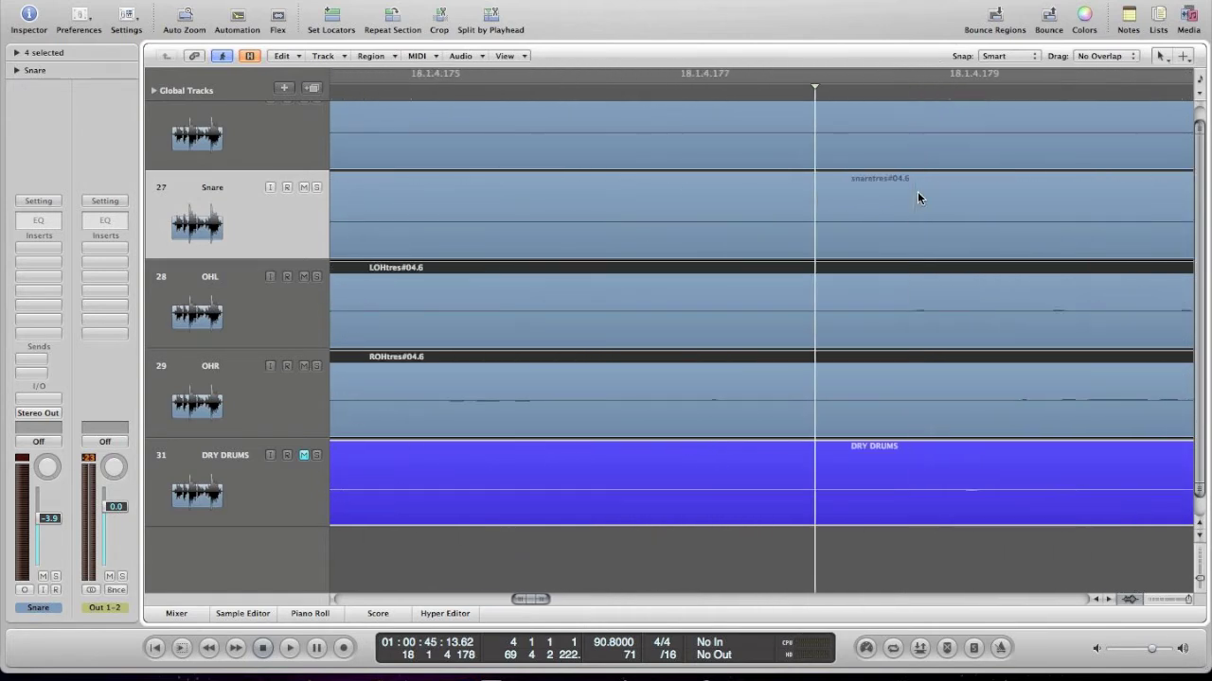
# - Nudge the selected overhead regions slightly earlier to match the snare hit, using playhead references at 18.1.4.185 and 18.1.4.181
pyautogui.hscroll(10, 917, 193)
pyautogui.press('super+Left')
pyautogui.press('super+Left')
pyautogui.press('super+Left')
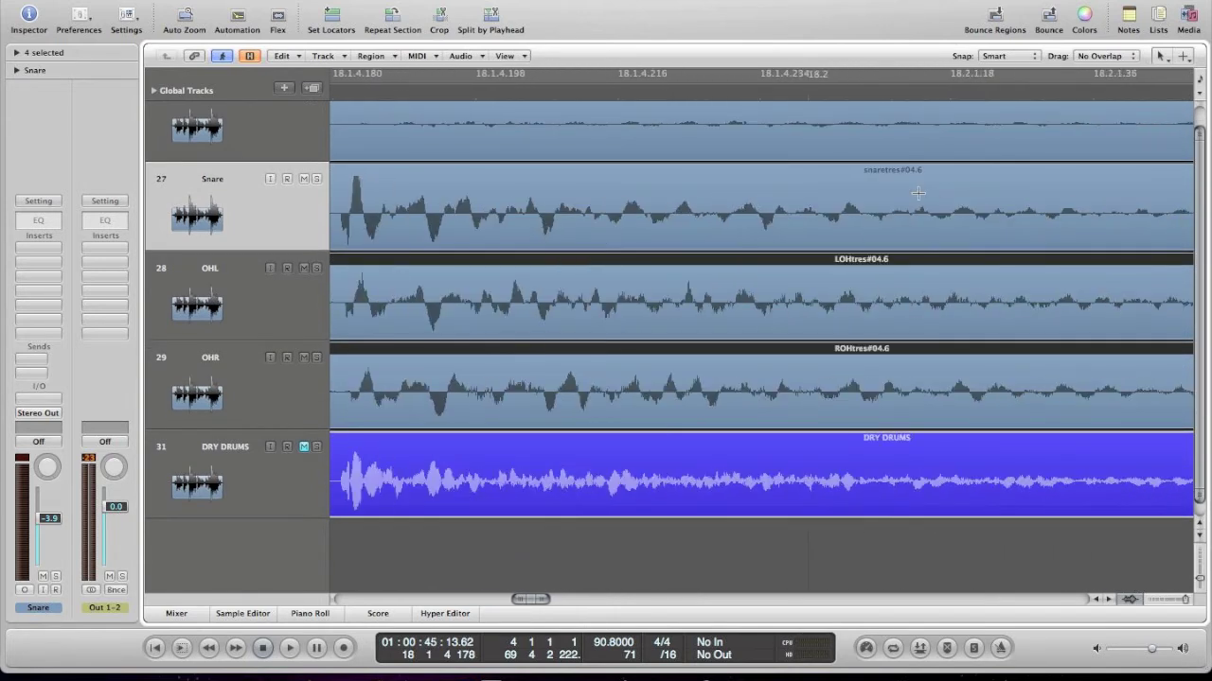
pyautogui.hscroll(-5, 699, 277)
pyautogui.moveTo(533, 89); pyautogui.dragTo(583, 89)
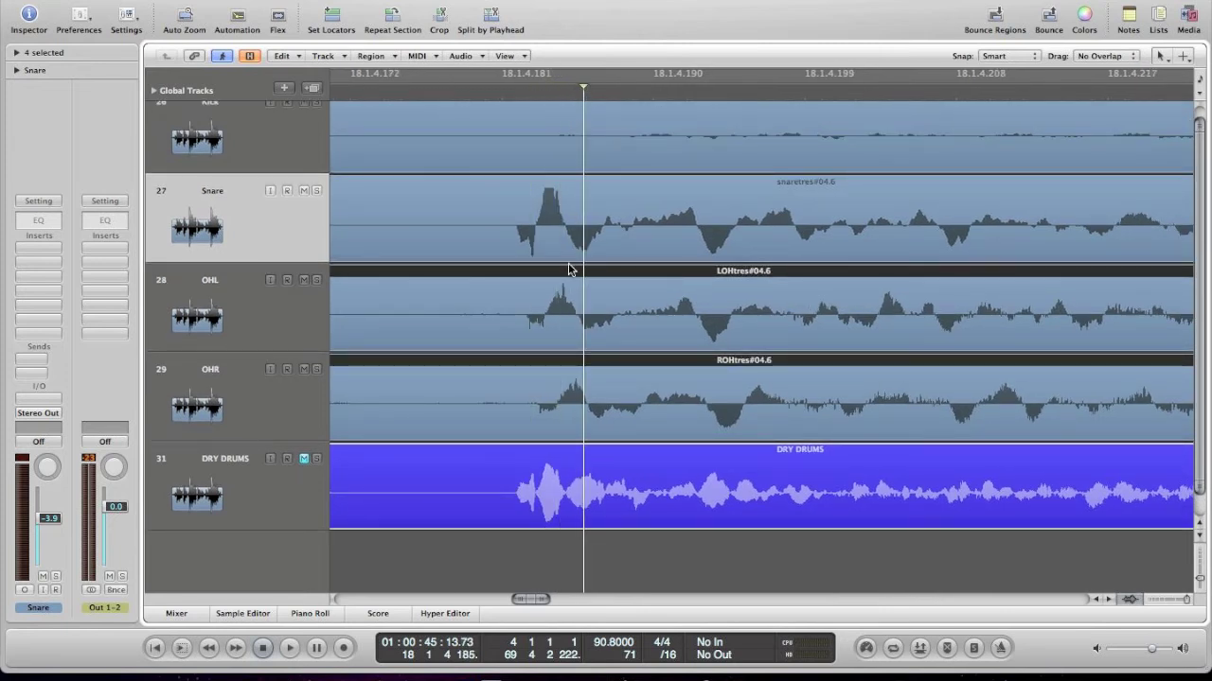
pyautogui.moveTo(571, 279); pyautogui.dragTo(565, 280)
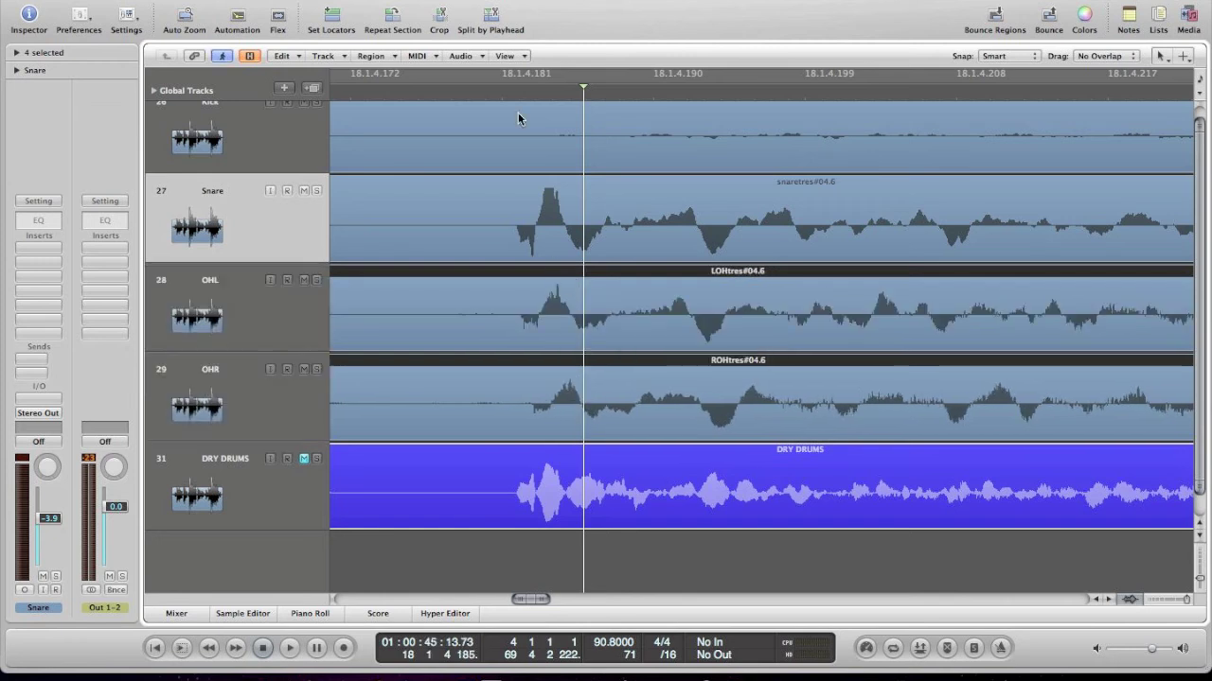
pyautogui.moveTo(529, 95); pyautogui.dragTo(517, 95)
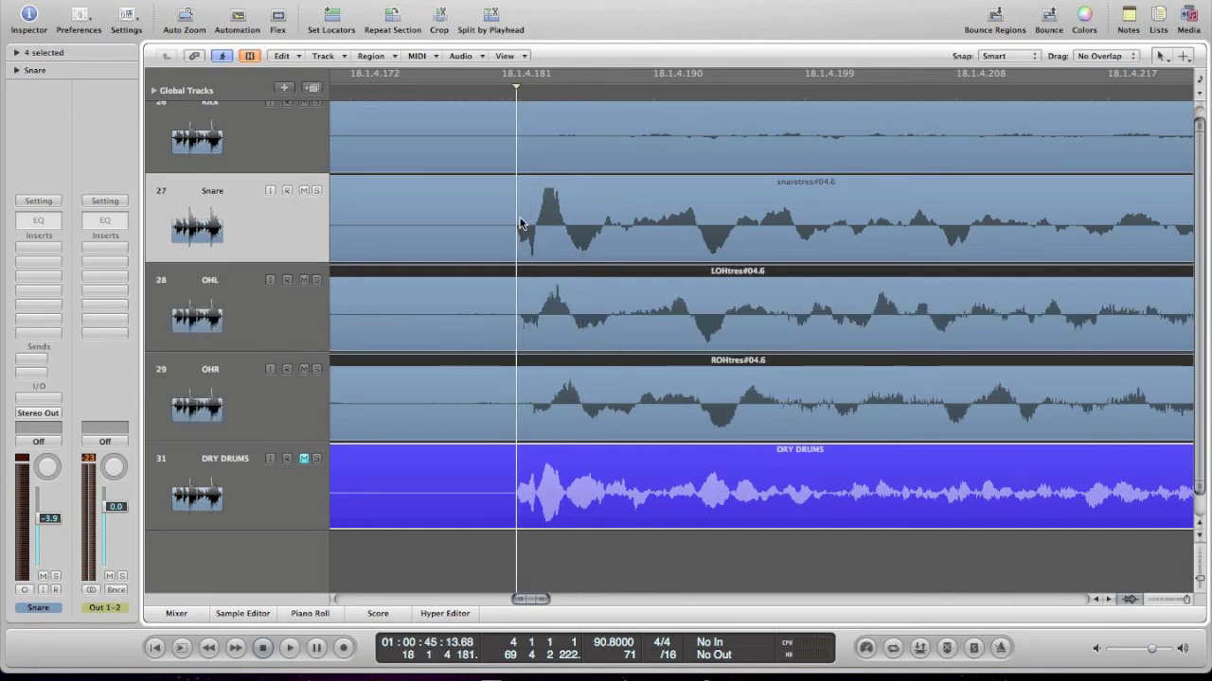
pyautogui.moveTo(573, 305); pyautogui.dragTo(571, 305)
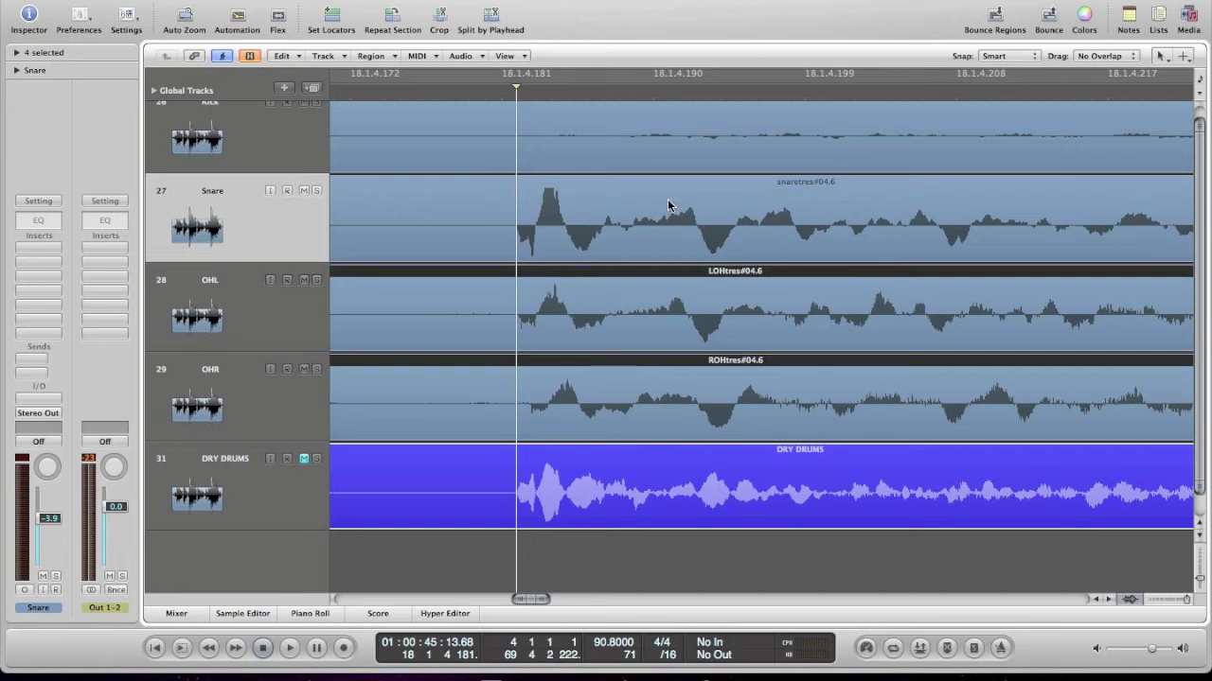
# - Nudge the selected overhead regions slightly later and check them against the snare trough with the playhead at 18.1.4.193
pyautogui.moveTo(819, 323); pyautogui.dragTo(823, 323)
pyautogui.click(710, 88)
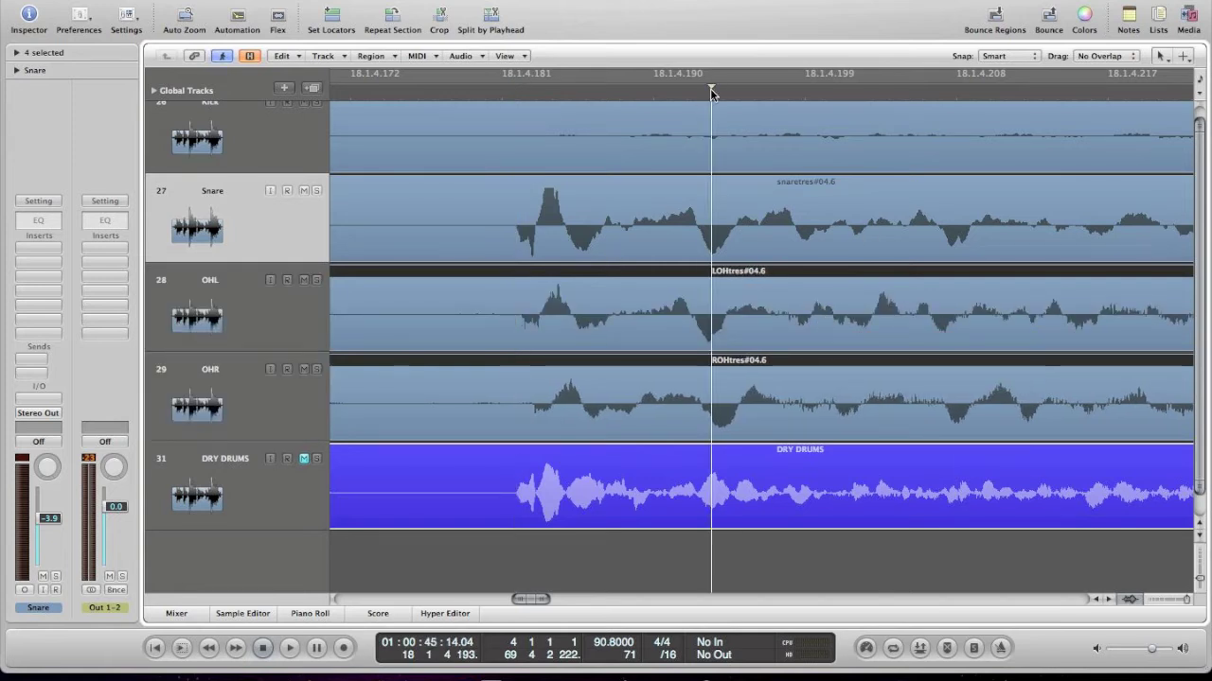
pyautogui.press('space')
pyautogui.press('space')
# - Move on to the snare hit just before 51.1.4 and place the playhead at its onset at 51.1.3.161
pyautogui.press('super+Left')
pyautogui.press('super+Left')
pyautogui.press('super+Left')
pyautogui.press('super+Left')
pyautogui.press('super+Left')
pyautogui.press('super+Left')
pyautogui.press('super+Left')
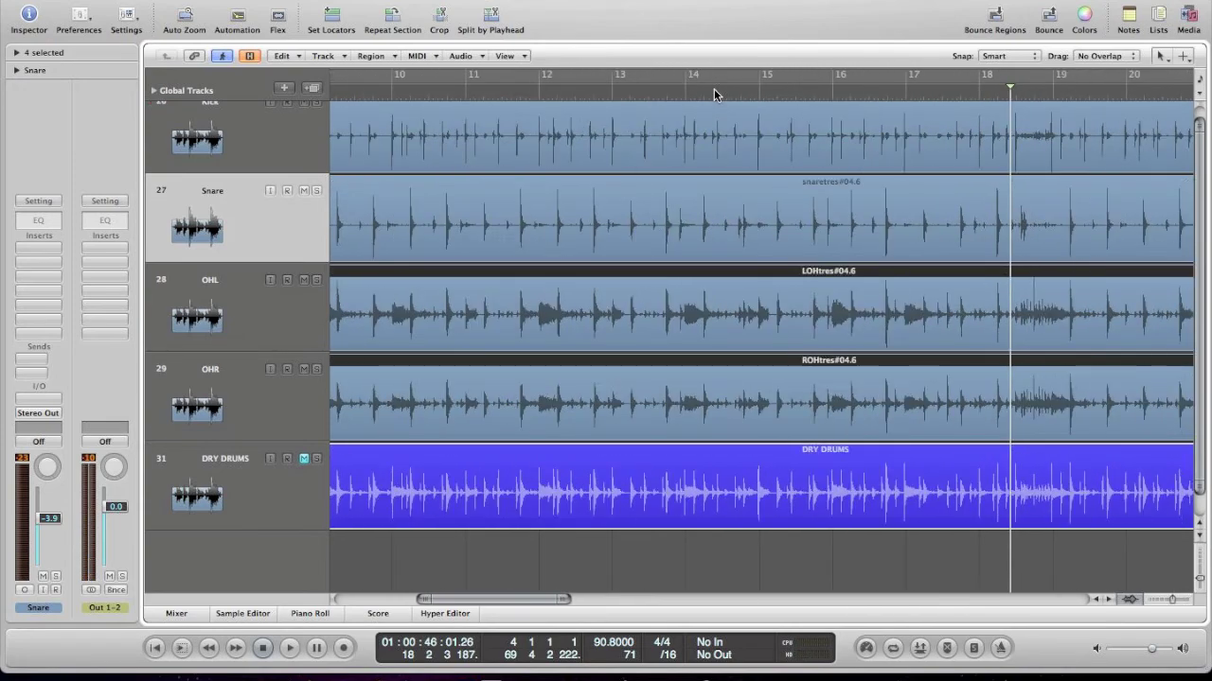
pyautogui.hscroll(5, 714, 88)
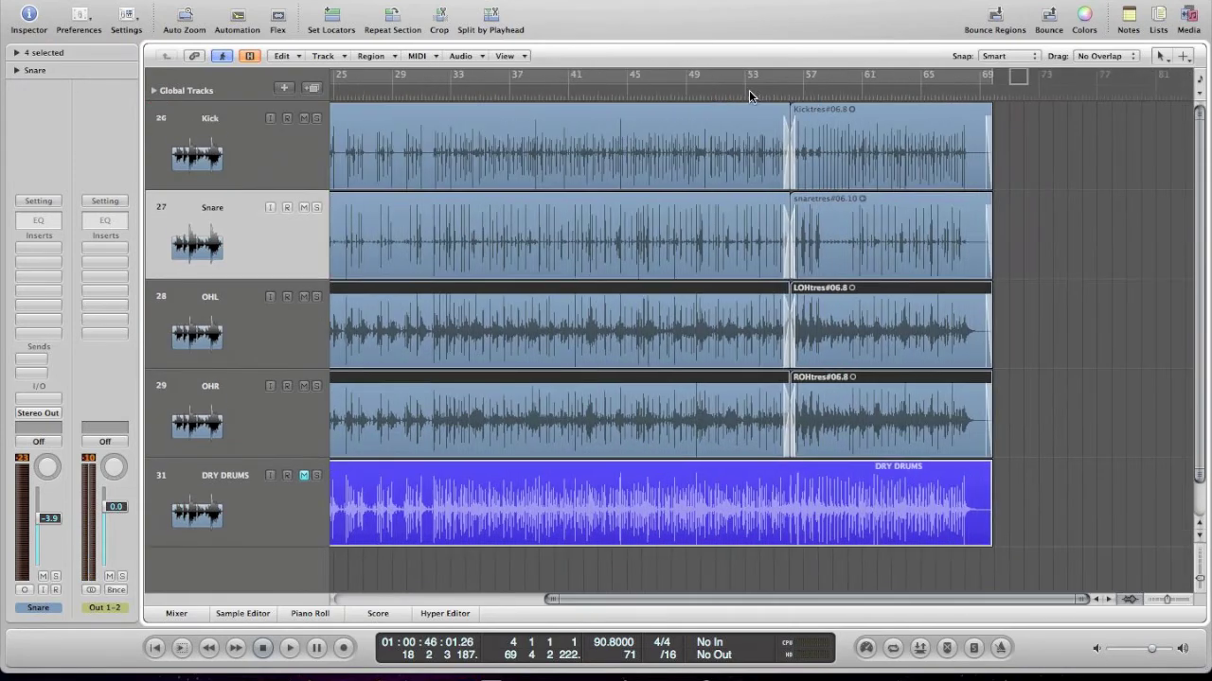
pyautogui.click(717, 96)
pyautogui.press('super+Right')
pyautogui.press('super+Right')
pyautogui.press('super+Right')
pyautogui.press('super+Right')
pyautogui.press('super+Right')
pyautogui.press('super+Right')
pyautogui.press('super+Right')
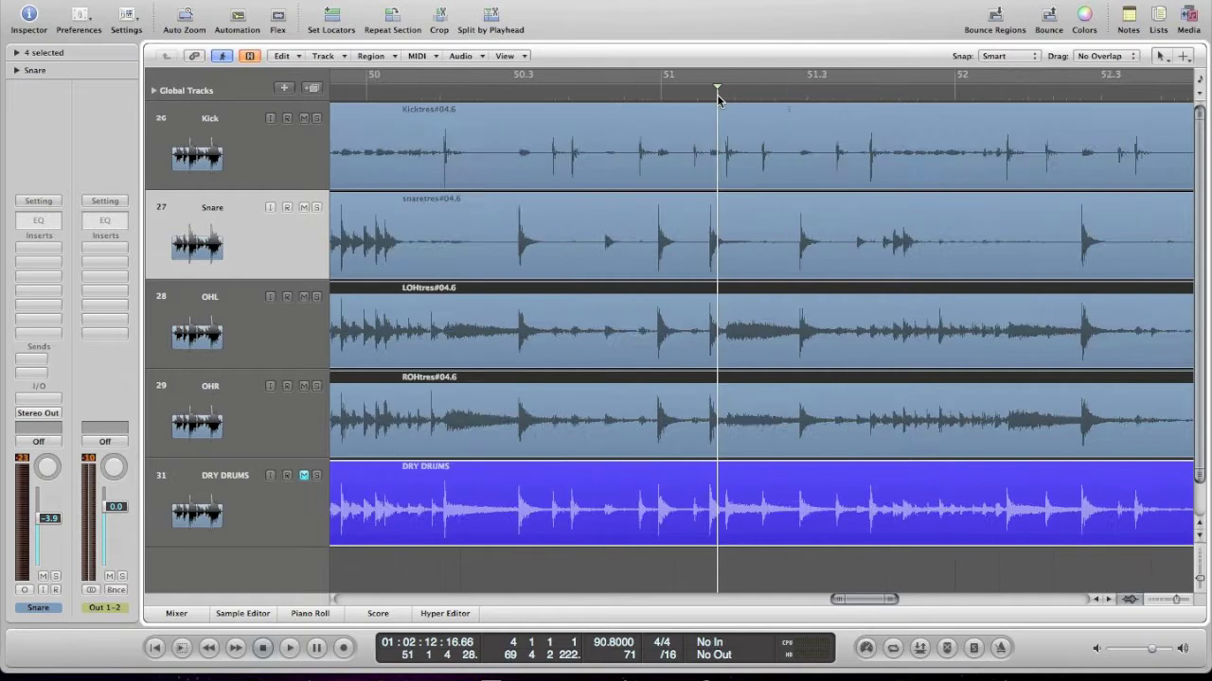
pyautogui.press('super+Right')
pyautogui.press('super+Right')
pyautogui.click(513, 95)
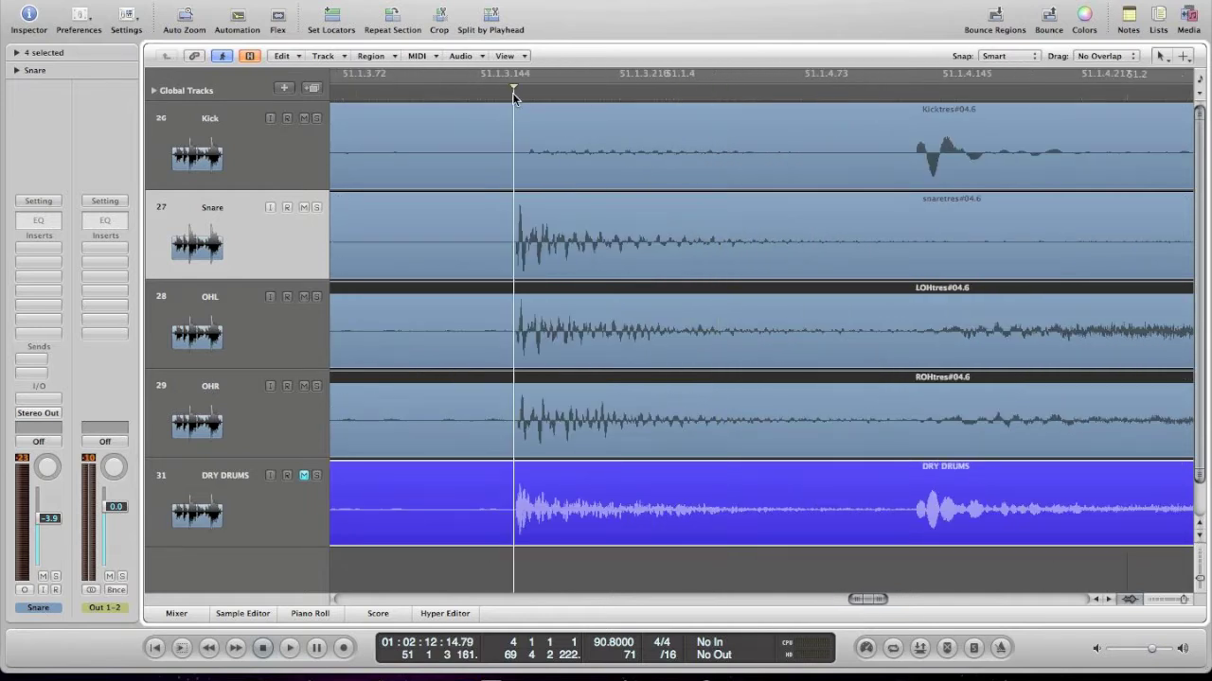
# - Mark the snare peak at 51.1.3.165, nudge the overhead regions slightly earlier toward it, and check the right overhead peak at 51.1.3.166
pyautogui.press('super+Right')
pyautogui.press('super+Right')
pyautogui.press('super+Right')
pyautogui.moveTo(566, 94)
pyautogui.mouseDown()
pyautogui.moveTo(578, 92)
pyautogui.moveTo(566, 91)
pyautogui.mouseUp()
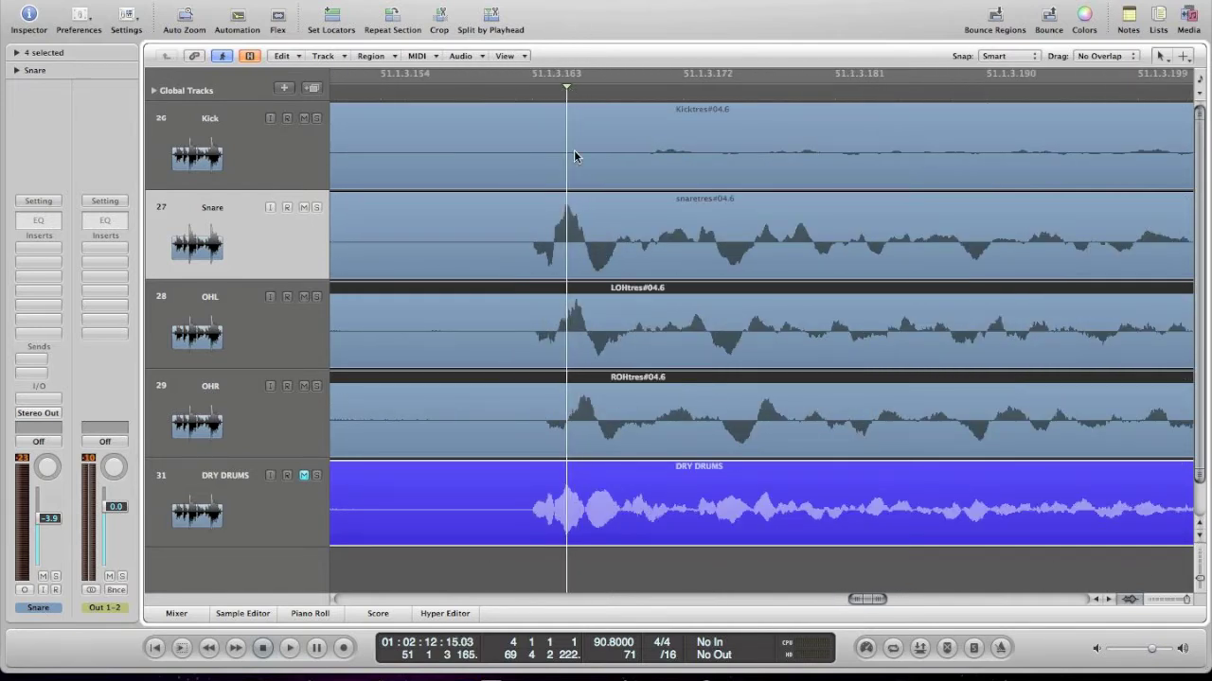
pyautogui.moveTo(609, 360); pyautogui.dragTo(609, 360)
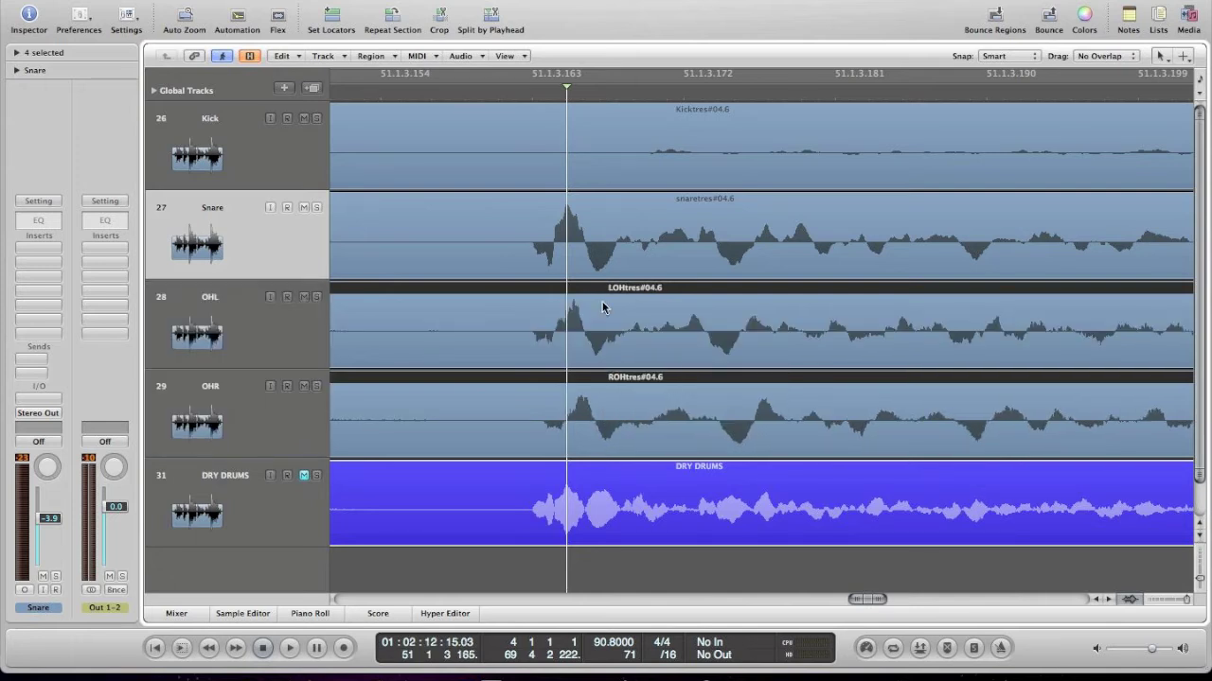
pyautogui.click(567, 94)
pyautogui.moveTo(567, 94)
pyautogui.mouseDown()
pyautogui.moveTo(553, 95)
pyautogui.moveTo(584, 91)
pyautogui.mouseUp()
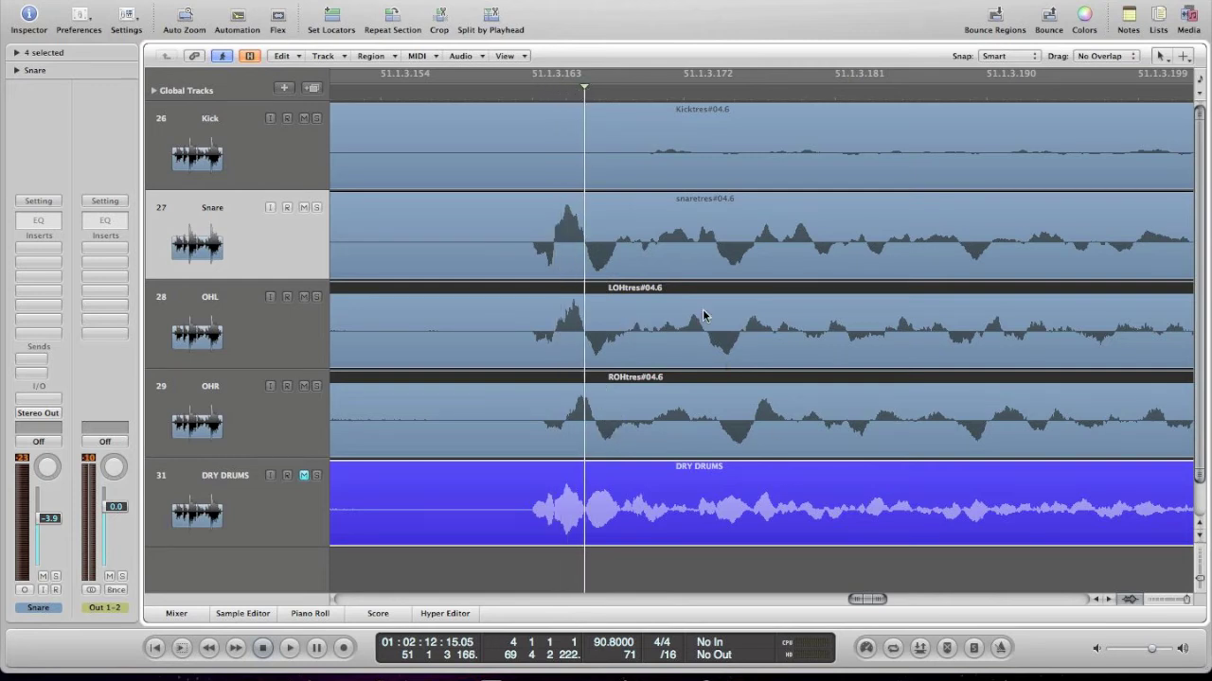
# - Return to an overview of the whole arrangement and play the drum tracks from about bar 17
pyautogui.press('super+Left')
pyautogui.press('super+Left')
pyautogui.press('super+Left')
pyautogui.press('super+Left')
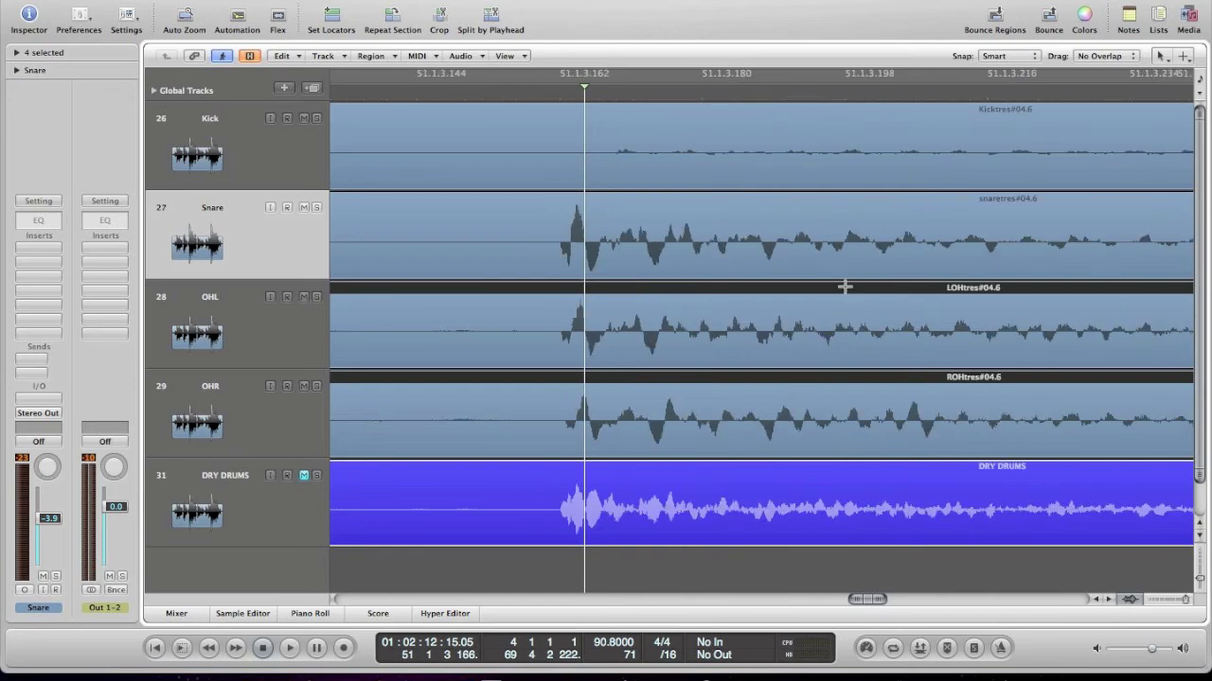
pyautogui.press('super+Left')
pyautogui.press('super+Left')
pyautogui.press('super+Left')
pyautogui.press('super+Left')
pyautogui.press('super+Left')
pyautogui.press('super+Left')
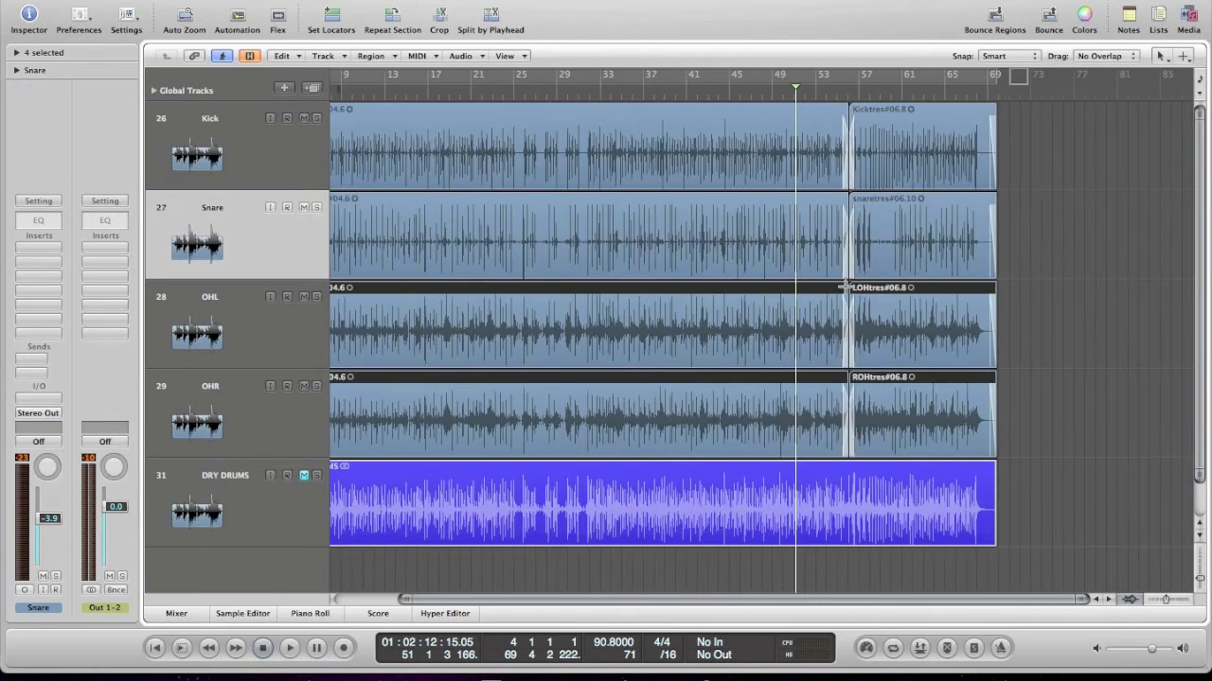
pyautogui.hscroll(-3, 768, 251)
pyautogui.doubleClick(511, 92)
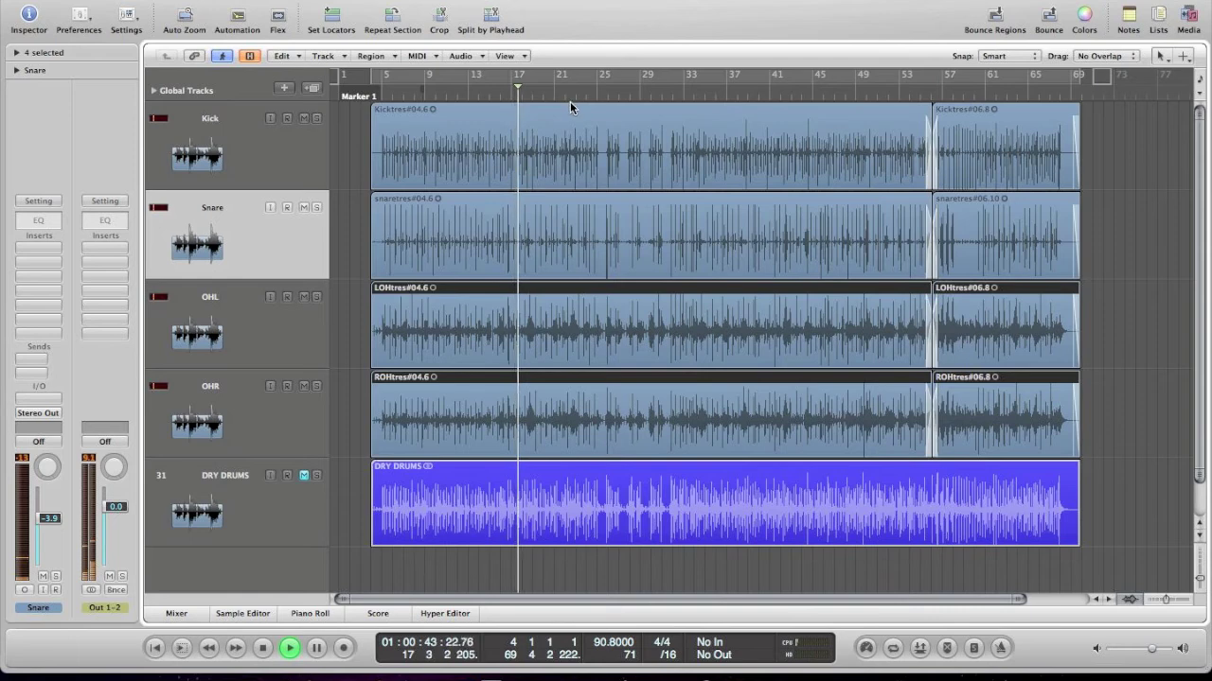
# - Compare the overhead and snare waveforms up close during playback through bars 18 to 22, and stop playback in bar 22
pyautogui.press('super+Right')
pyautogui.press('super+Right')
pyautogui.press('super+Right')
pyautogui.press('super+Right')
pyautogui.press('super+Right')
pyautogui.press('super+Right')
pyautogui.press('super+Right')
pyautogui.press('super+Right')
pyautogui.press('super+Right')
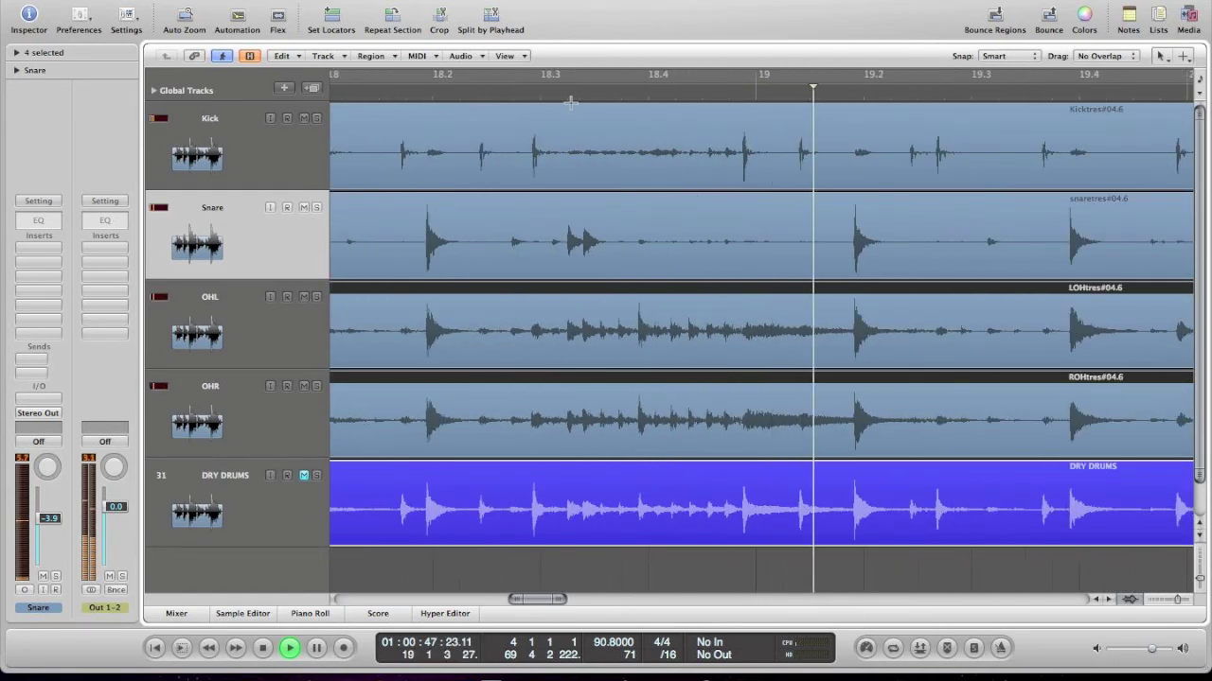
pyautogui.press('super+Right')
pyautogui.press('super+Right')
pyautogui.press('super+Right')
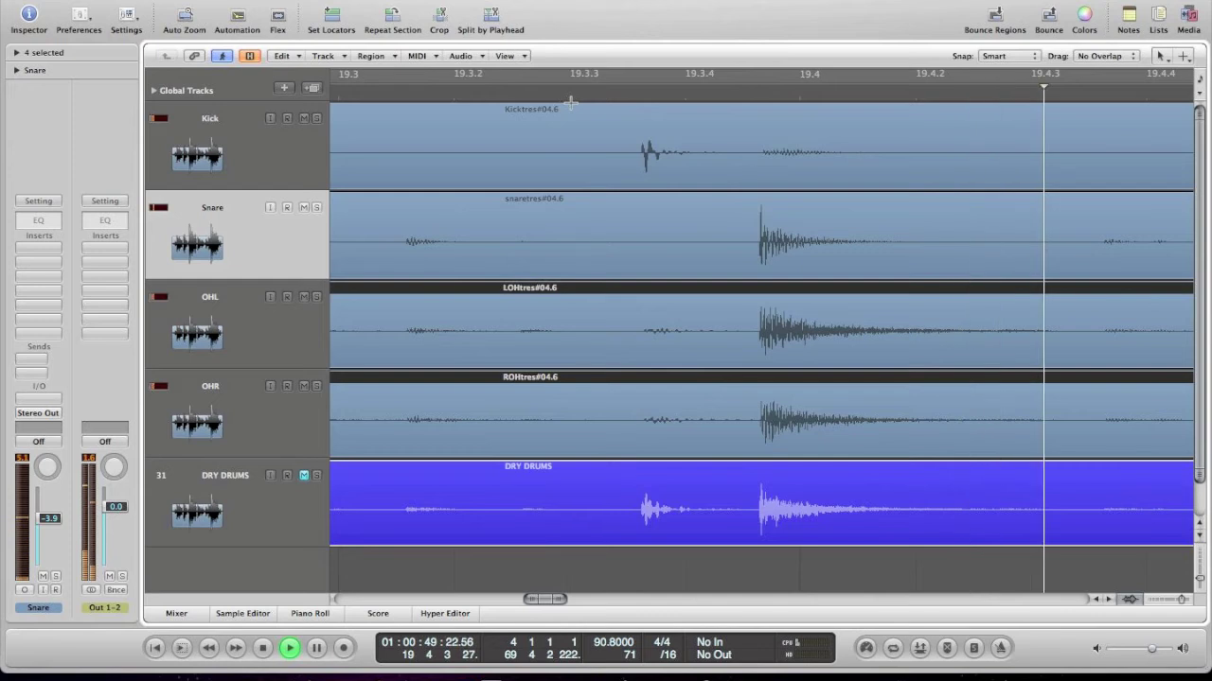
pyautogui.press('super+Right')
pyautogui.press('super+Right')
pyautogui.press('super+Right')
pyautogui.press('super+Left')
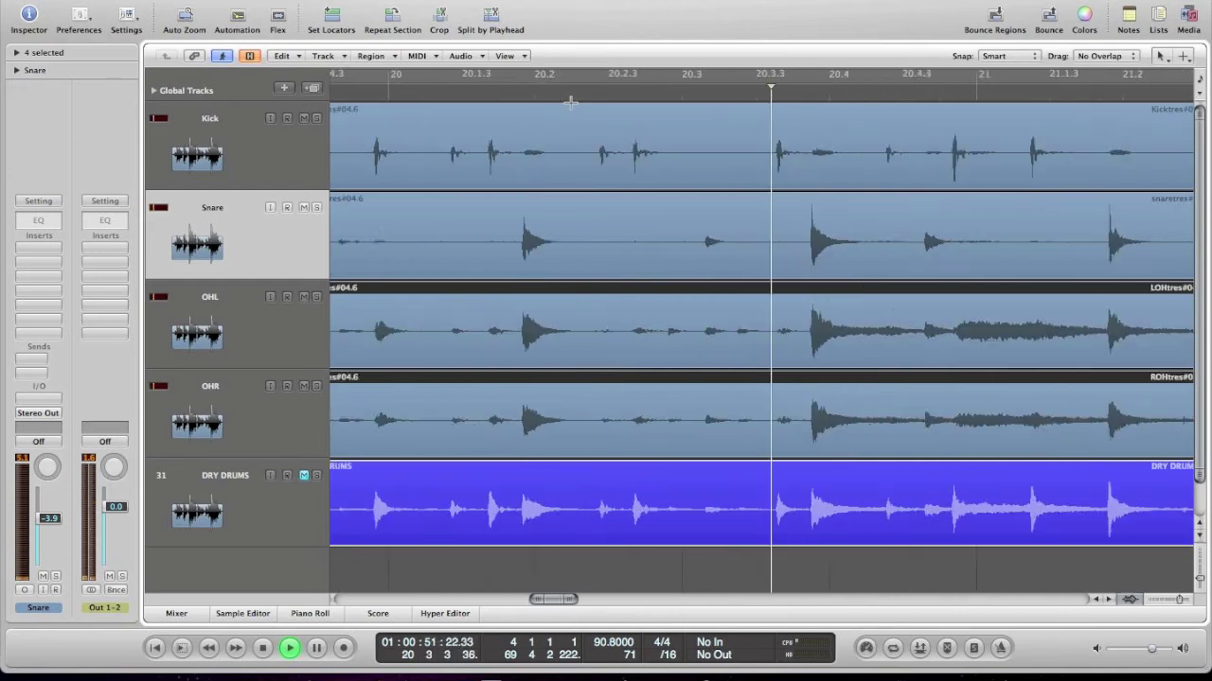
pyautogui.press('super+Left')
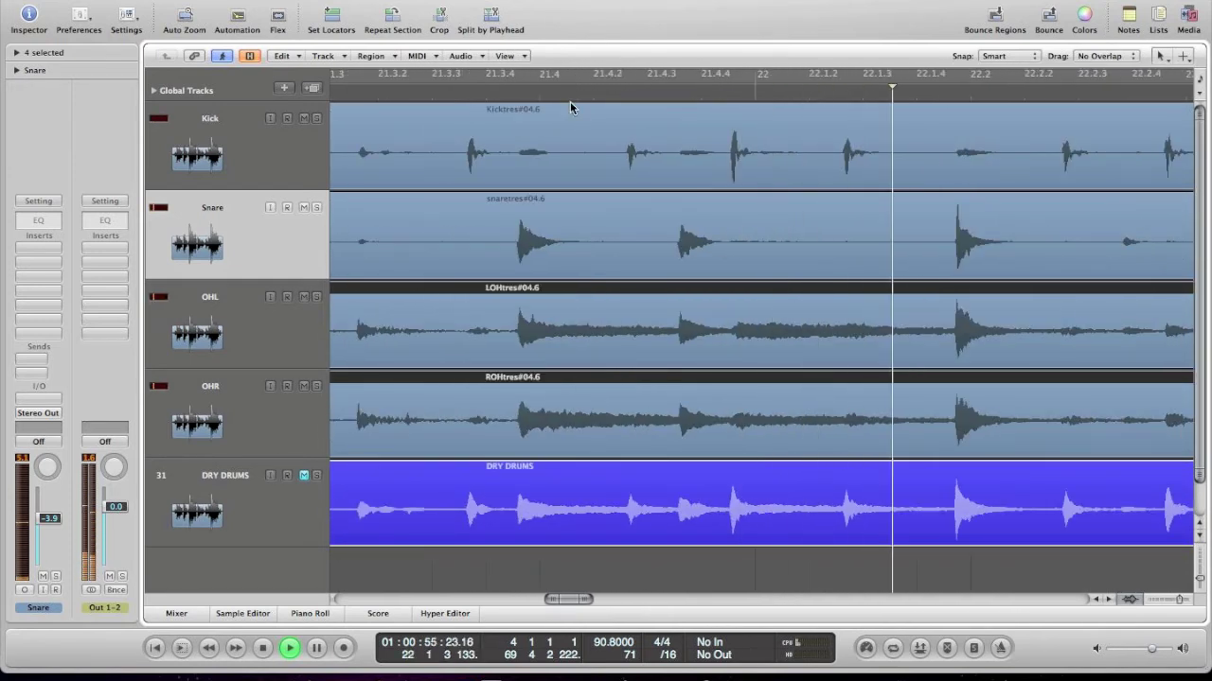
pyautogui.press('super+Left')
pyautogui.hscroll(-3, 640, 151)
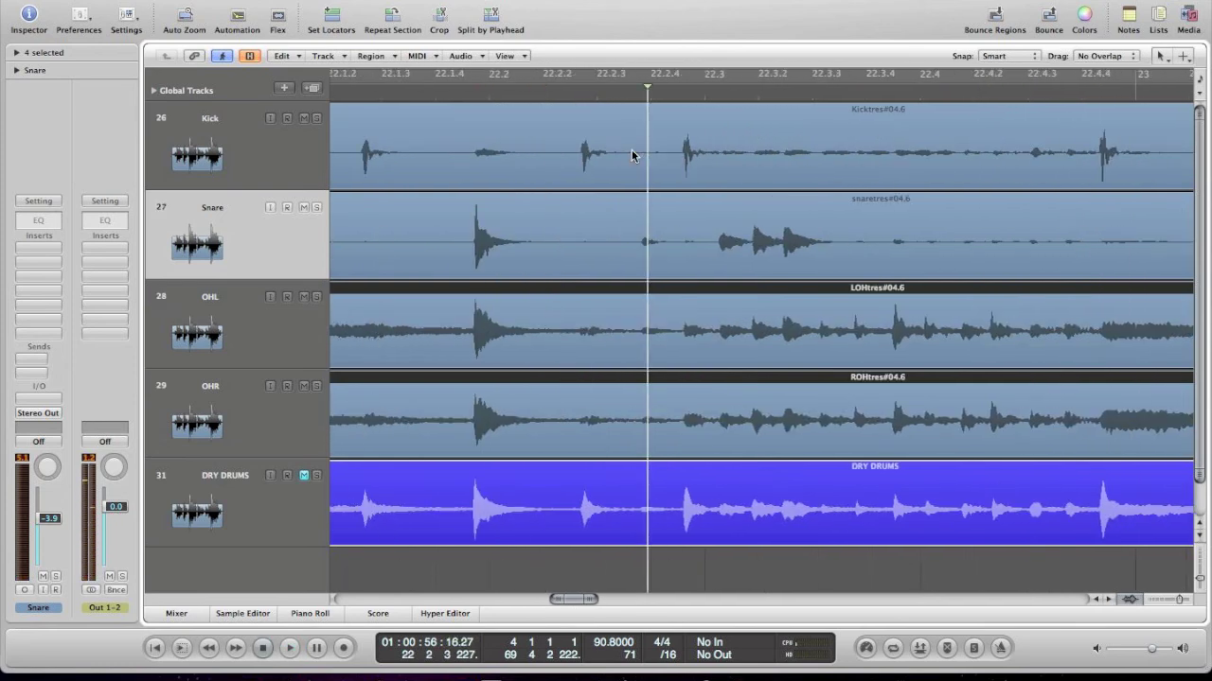
# - Show the whole arrangement with shorter tracks, solo the DRY DRUMS track, and play it from bar 22
pyautogui.press('super+Left')
pyautogui.press('super+Left')
pyautogui.press('super+Left')
pyautogui.press('super+Left')
pyautogui.press('super+Left')
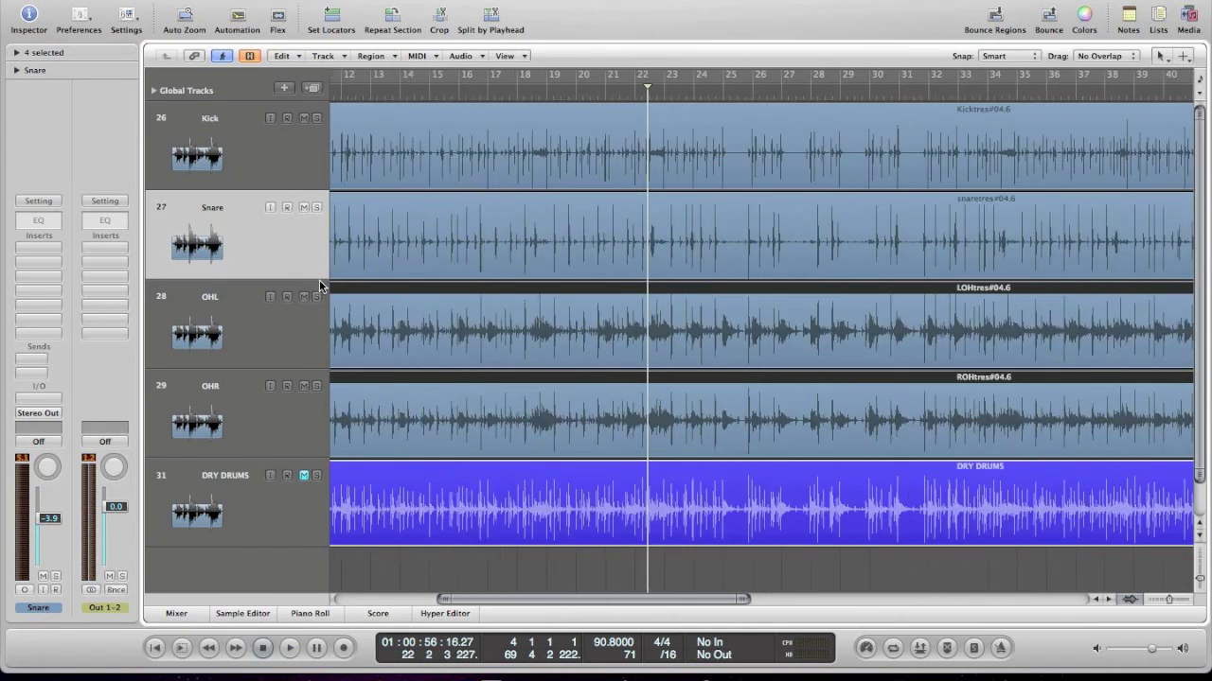
pyautogui.press('super+Up')
pyautogui.press('super+Up')
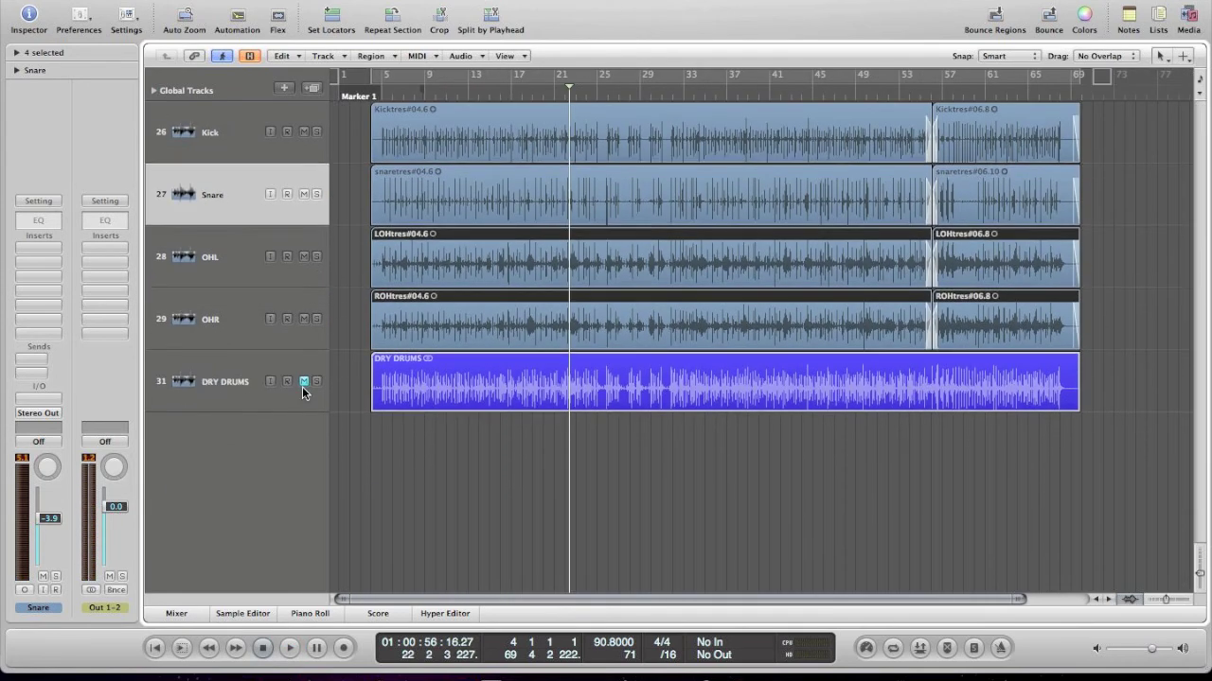
pyautogui.click(316, 383)
pyautogui.press('space')
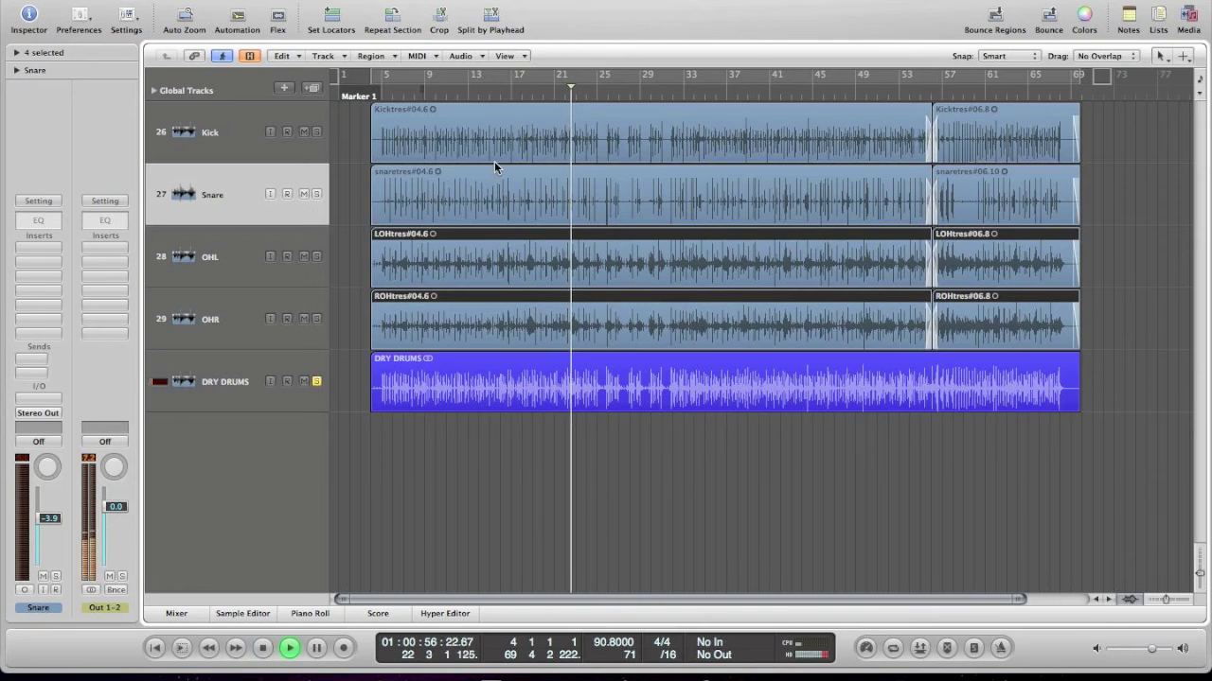
# - Mute and unsolo DRY DRUMS to hear the aligned tracks, and continue playback from about bar 32
pyautogui.click(305, 382)
pyautogui.click(317, 383)
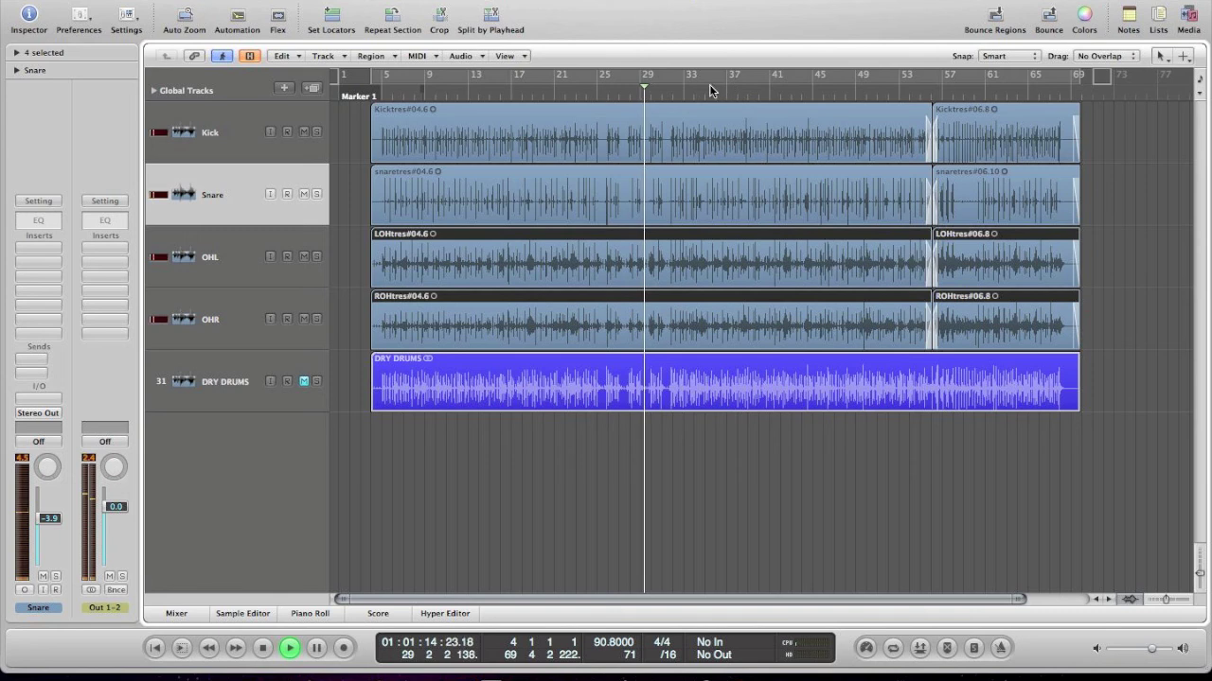
pyautogui.click(678, 92)
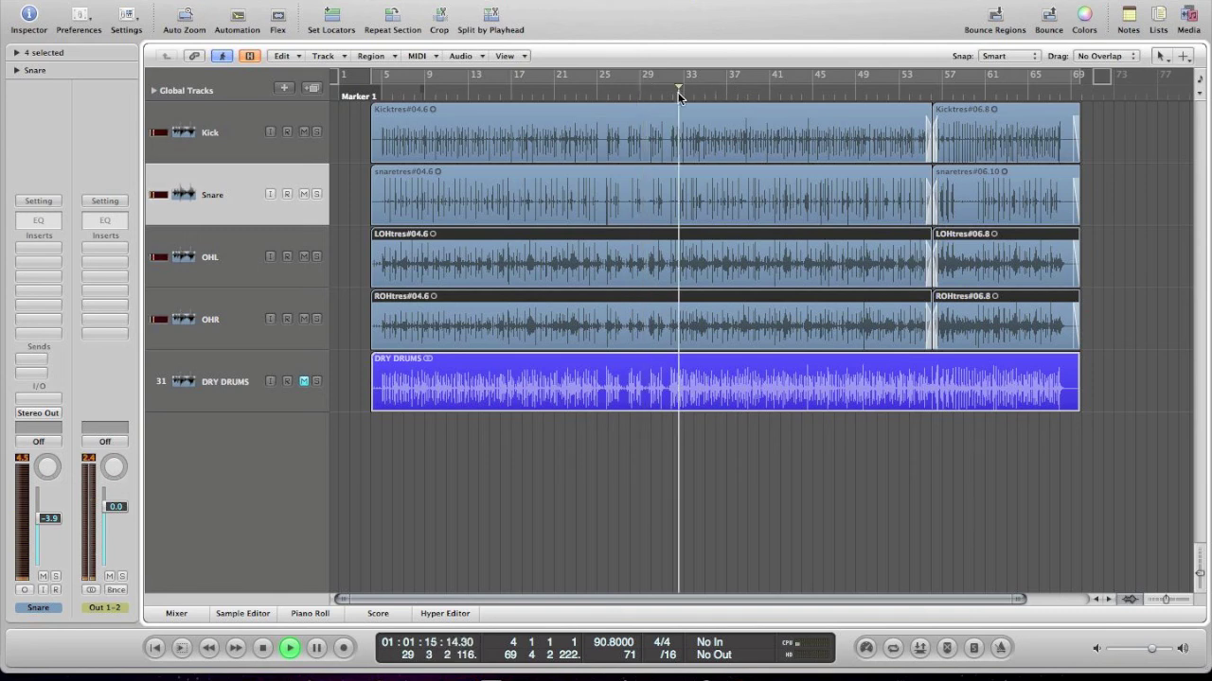
# - Solo DRY DRUMS for comparison during playback, and switch back to the aligned tracks with DRY DRUMS unsoloed and muted
pyautogui.click(316, 381)
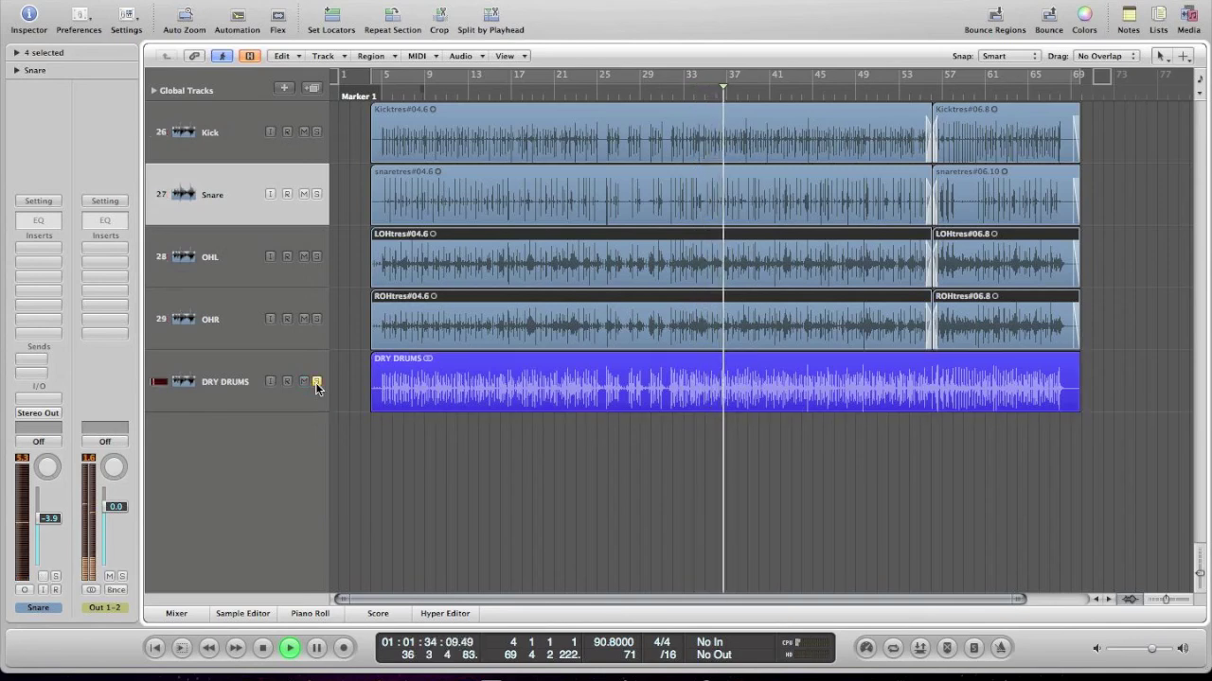
pyautogui.click(317, 381)
pyautogui.click(303, 382)
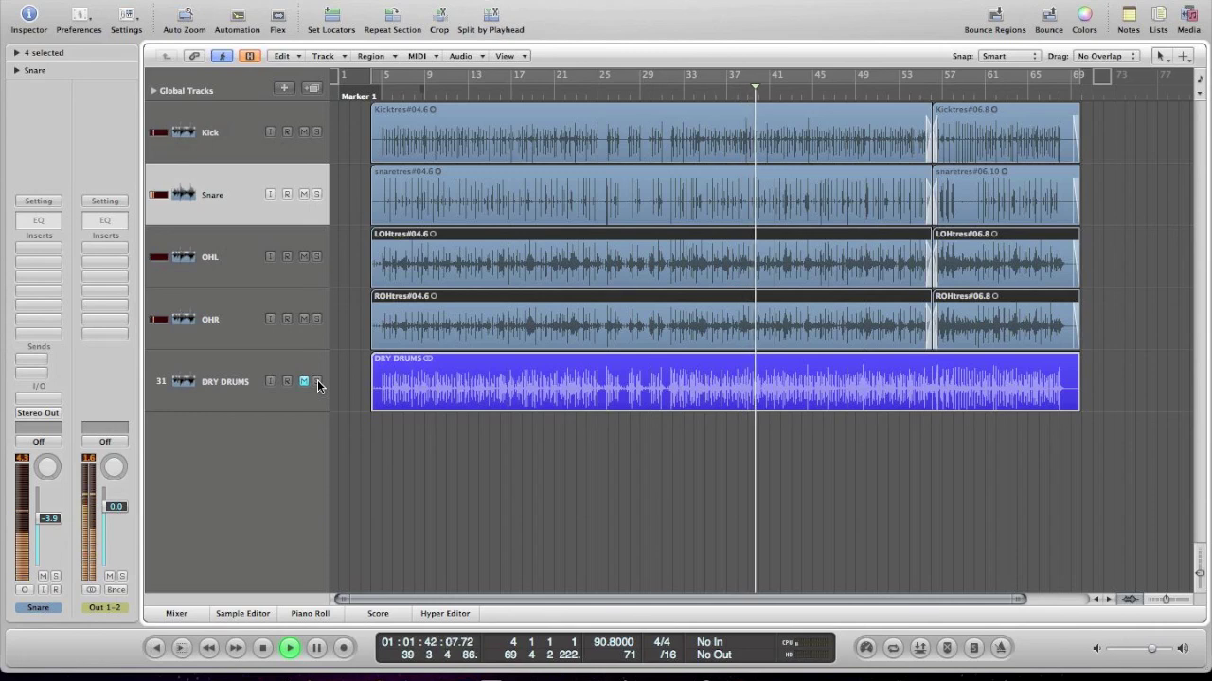
# - Solo DRY DRUMS once more for comparison, stop playback in bar 41, and mute the track
pyautogui.click(317, 381)
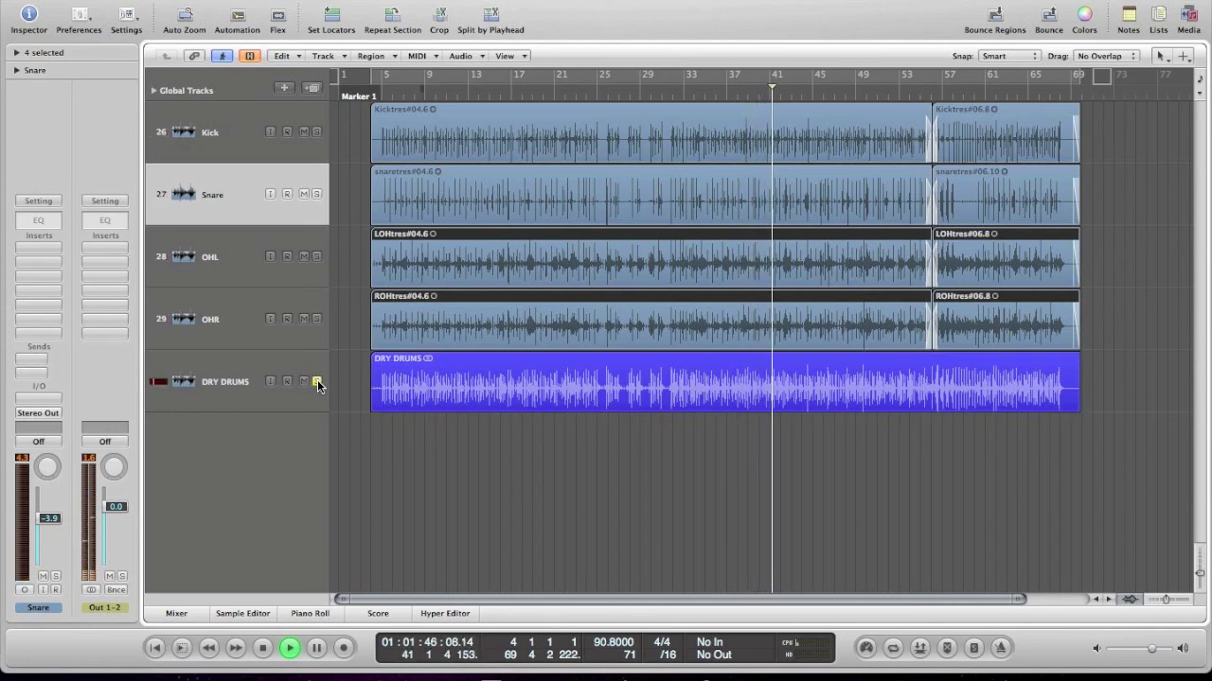
pyautogui.press('space')
pyautogui.click(304, 381)
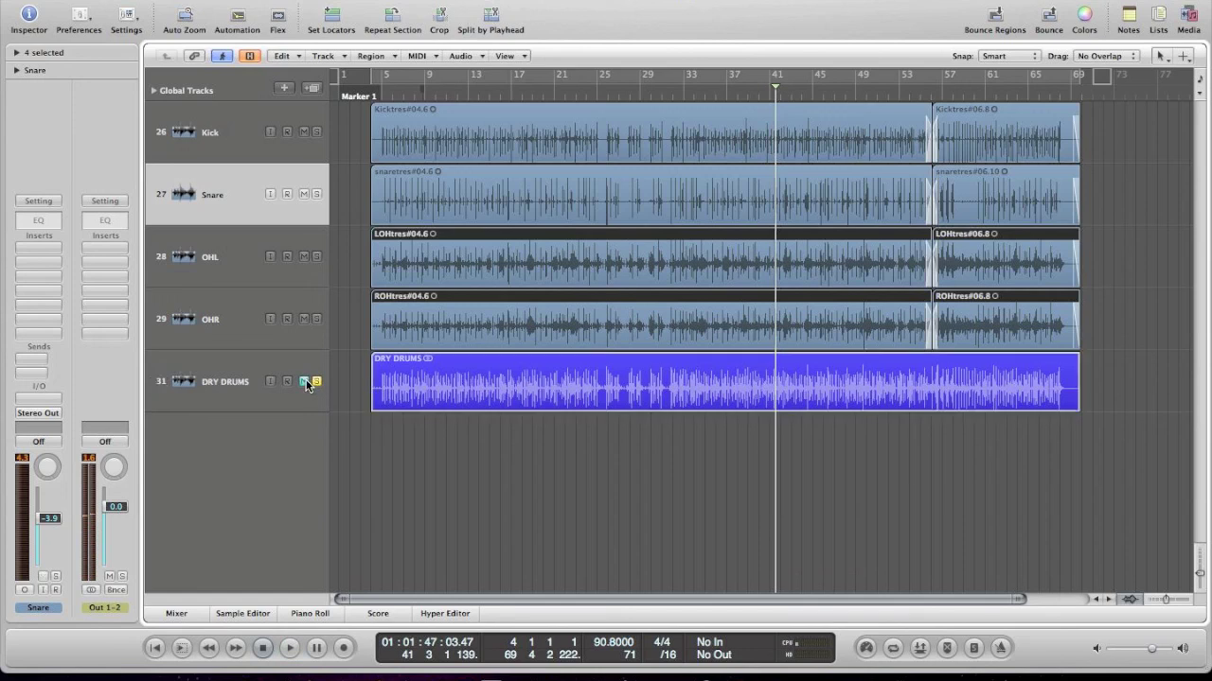